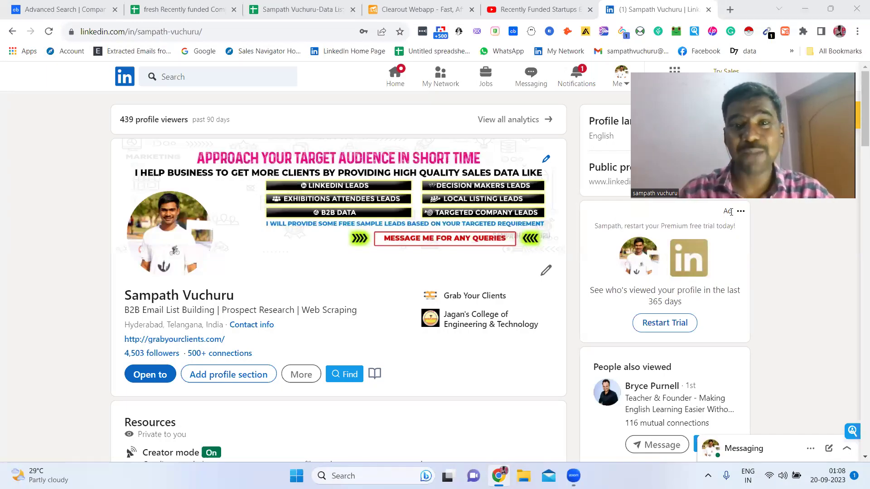
Switch to the Advanced Search | Crunchbase tab with its company search results.
left_click(74, 6)
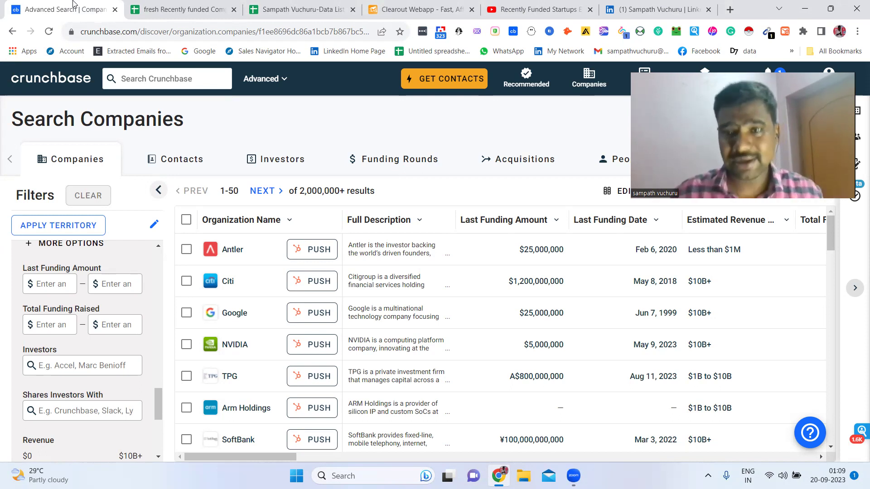
View the Recently Funded Startups YouTube video, then the Data List example spreadsheet.
left_click(557, 9)
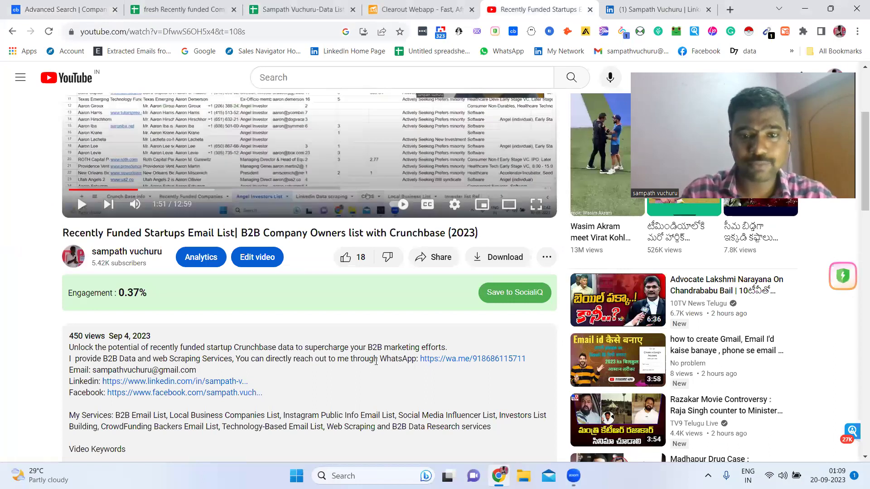
left_click(273, 5)
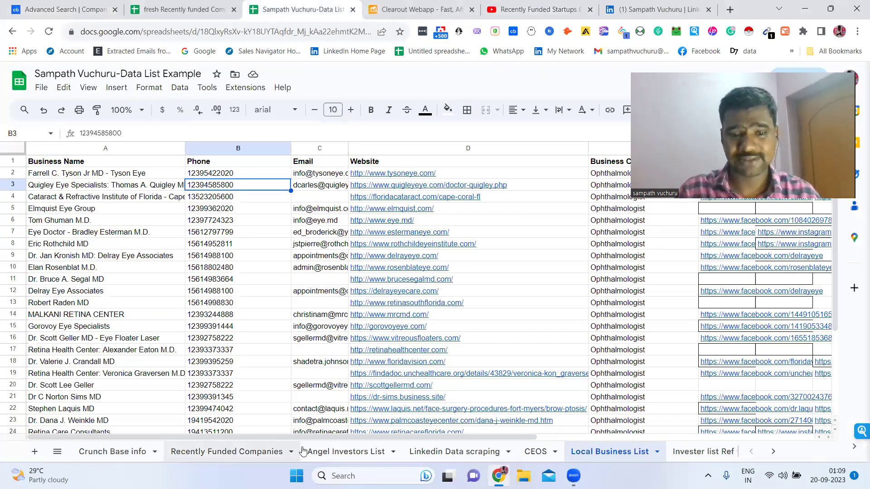
Browse the Linkedin Data scraping and Local Business List sheets, then return to the YouTube video.
left_click(493, 451)
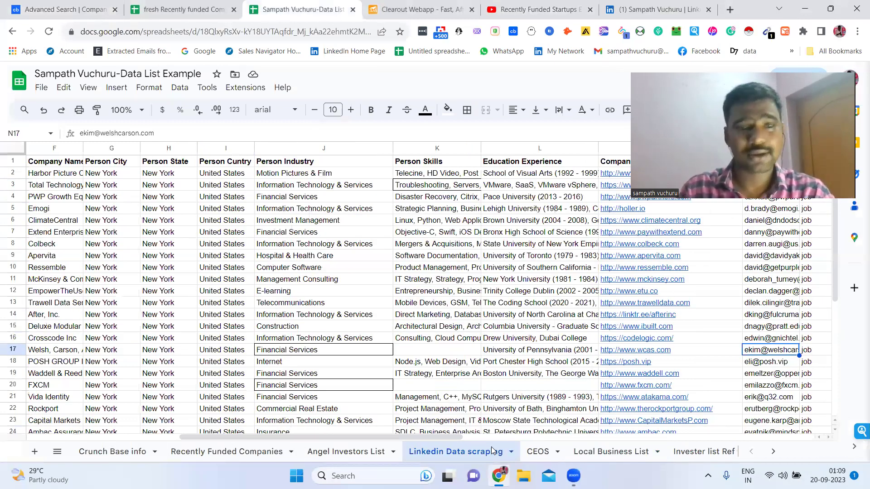
key("Left")
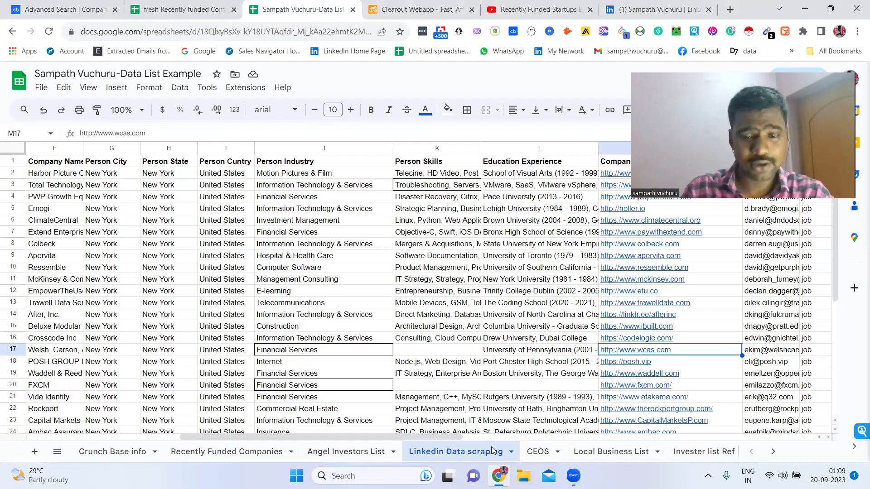
left_click(620, 452)
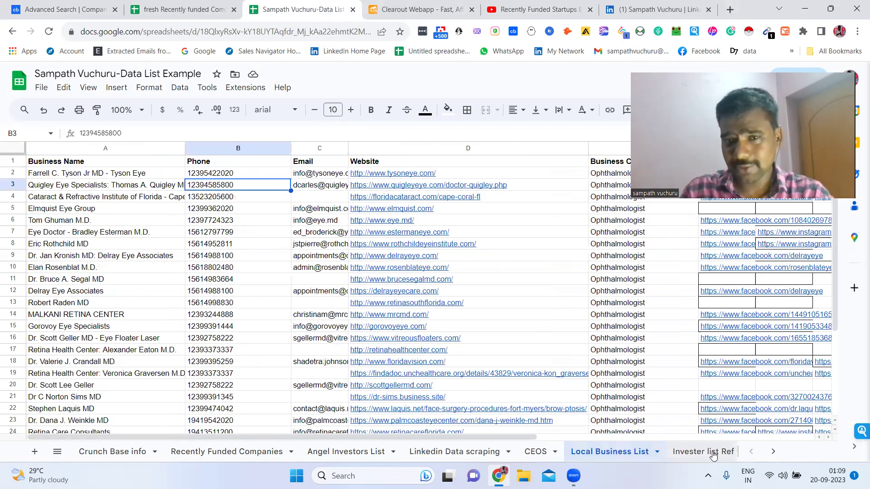
left_click(774, 452)
left_click(773, 452)
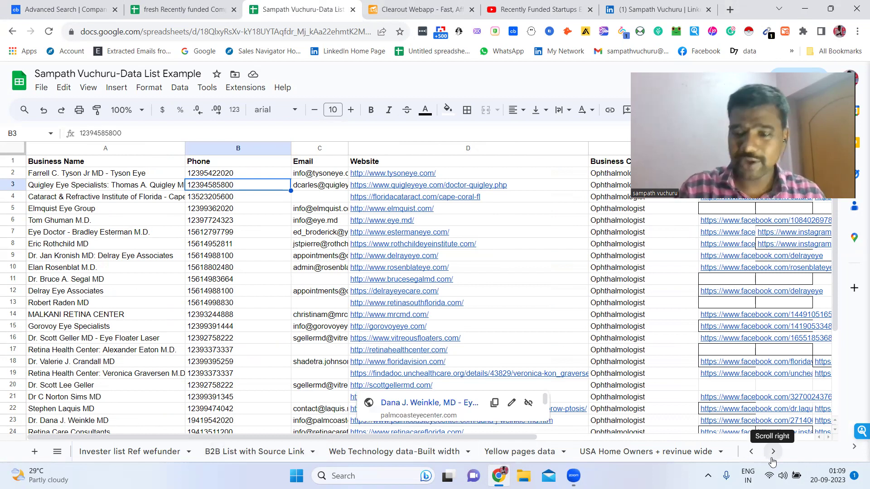
left_click(772, 460)
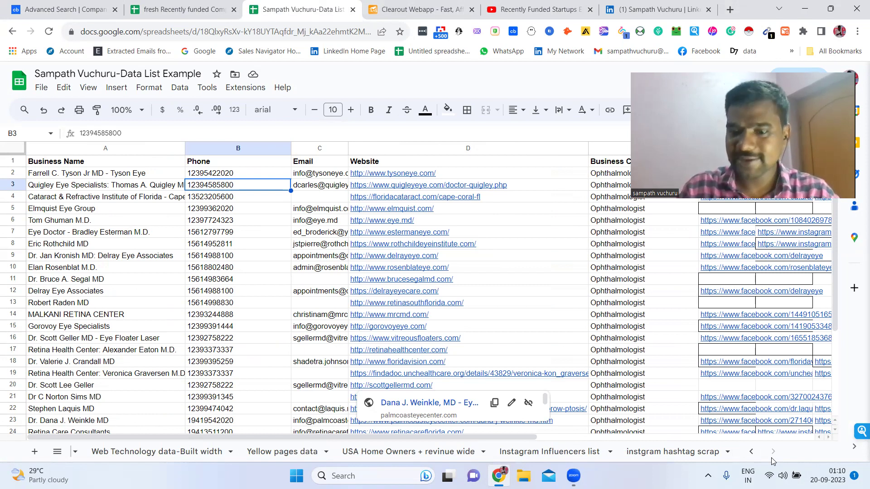
left_click(532, 5)
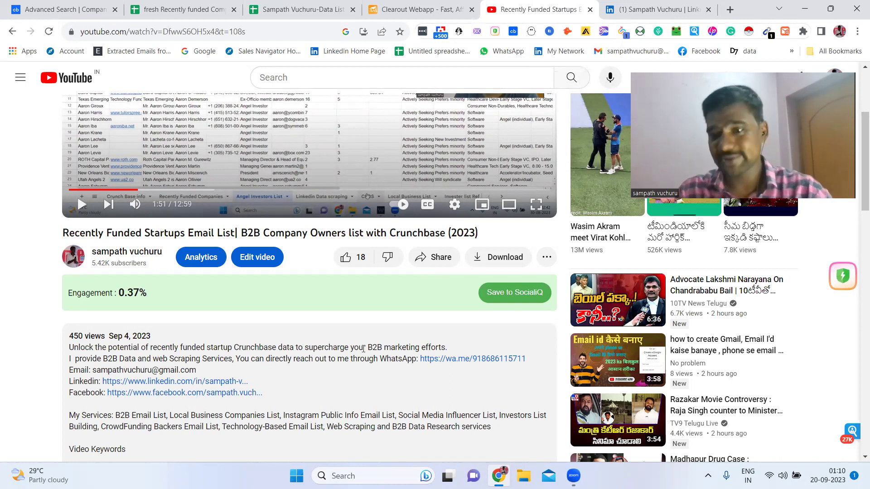
Return to the Crunchbase Search Companies results listing Antler, Citi, Google and NVIDIA.
left_click(67, 6)
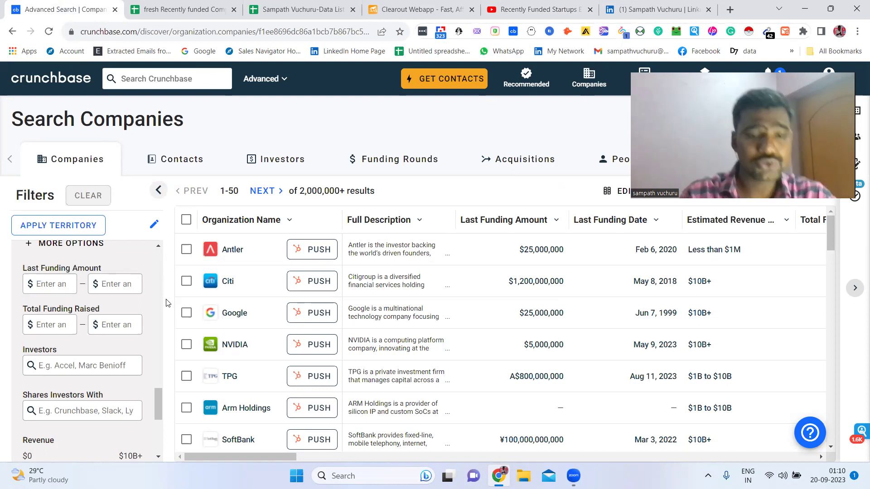
Start a new Advanced > Companies search and reveal the Financials Last Funding Date options.
left_click_drag(157, 397, 156, 238)
scroll(157, 239, "down", 10)
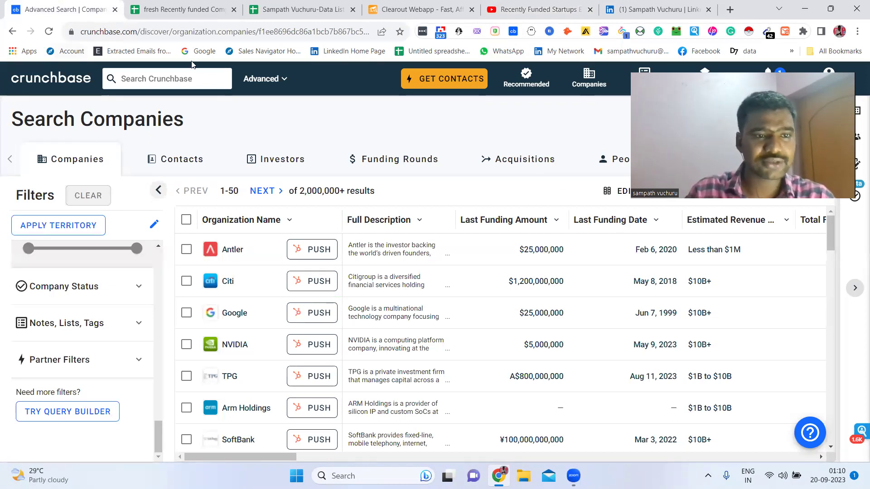
left_click(265, 79)
left_click(273, 116)
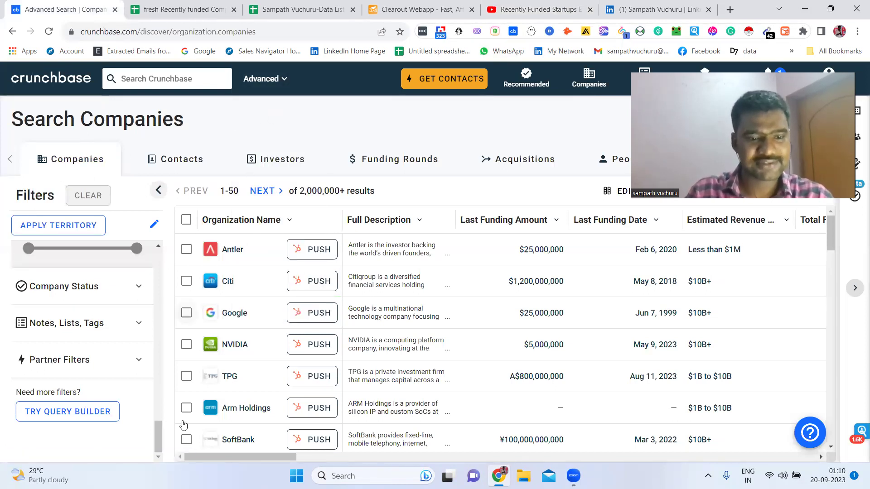
left_click_drag(157, 434, 157, 348)
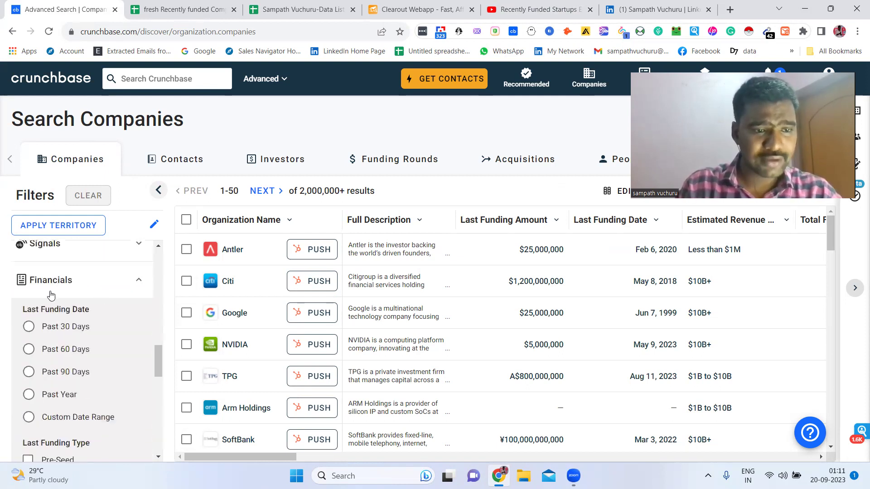
Filter Last Funding Date to Past 30 Days, leaving 3,529 companies.
left_click(28, 327)
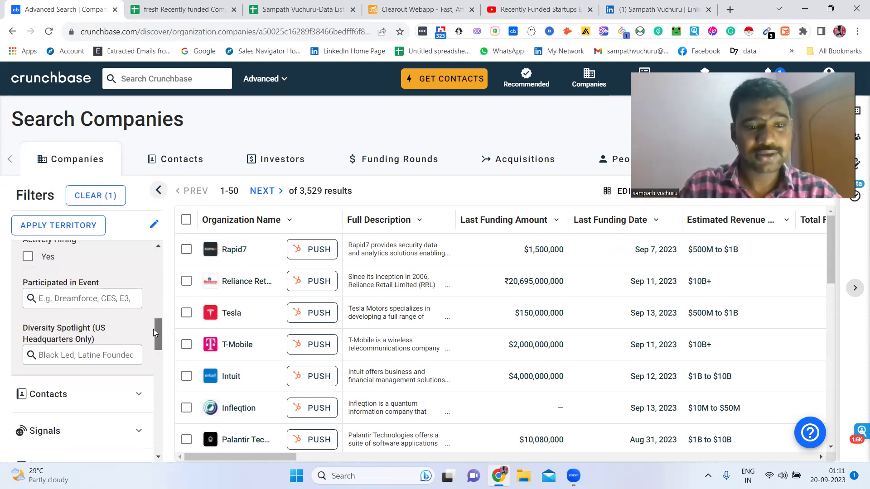
scroll(68, 435, "down", 2)
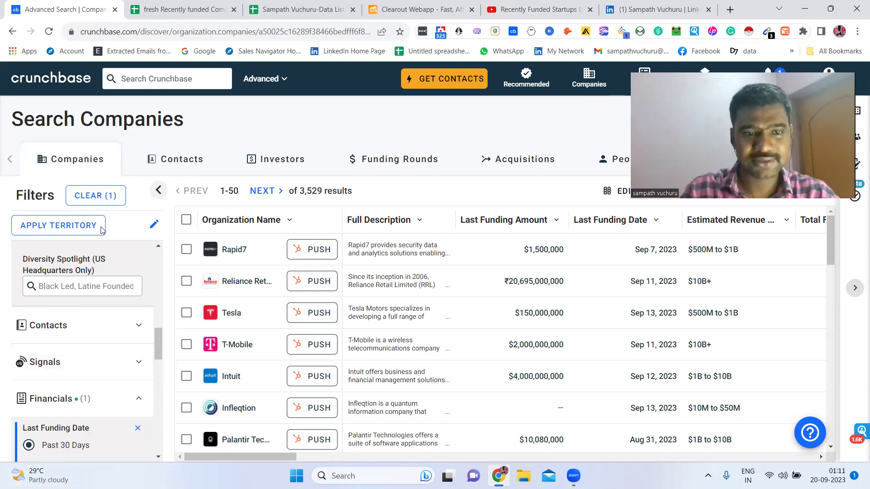
triple_click(304, 190)
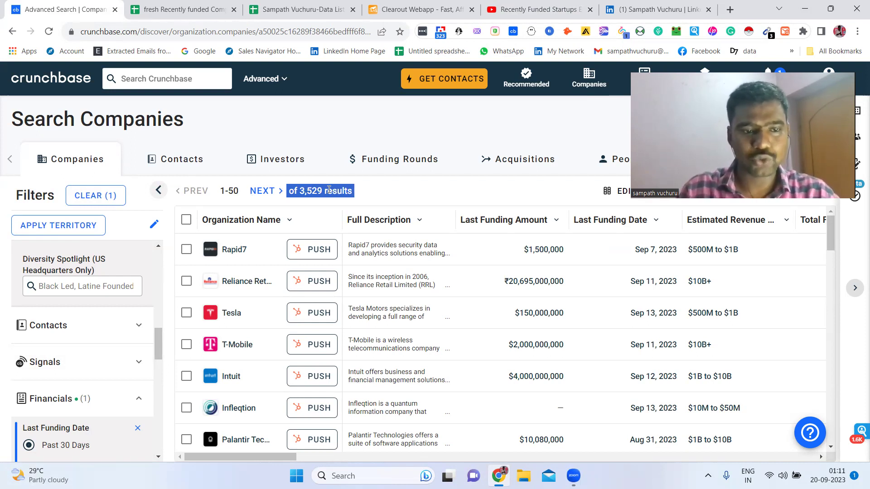
left_click_drag(158, 340, 151, 393)
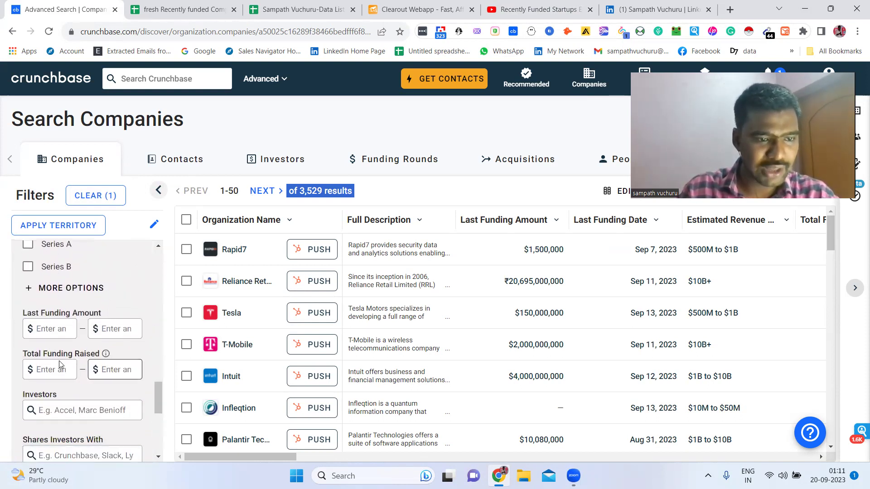
Set the Last Funding Amount minimum to 1, reducing results to 2,660.
left_click(50, 330)
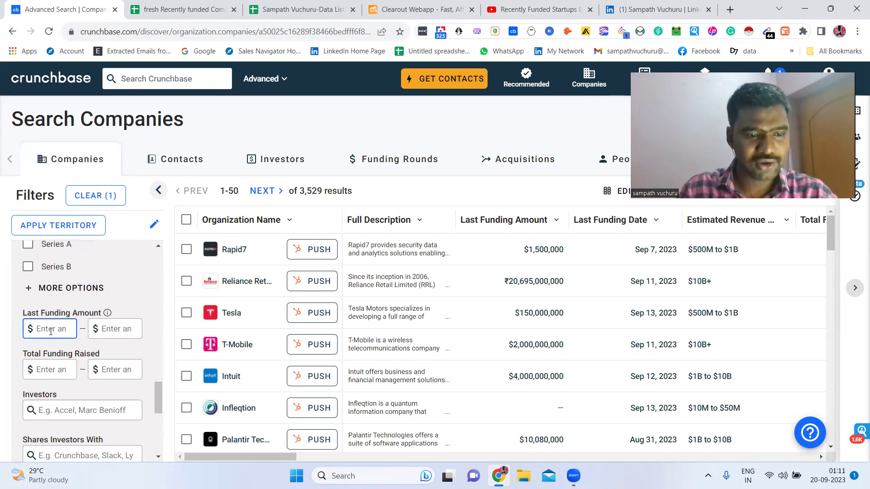
type("1")
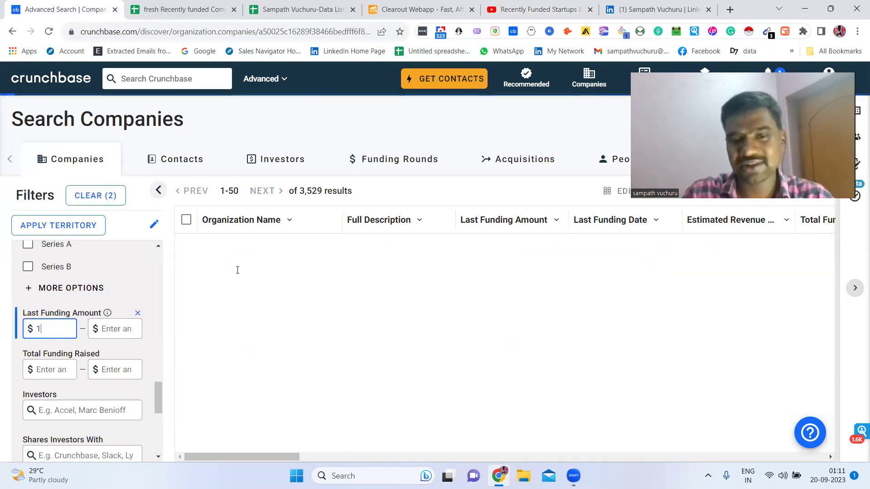
triple_click(355, 195)
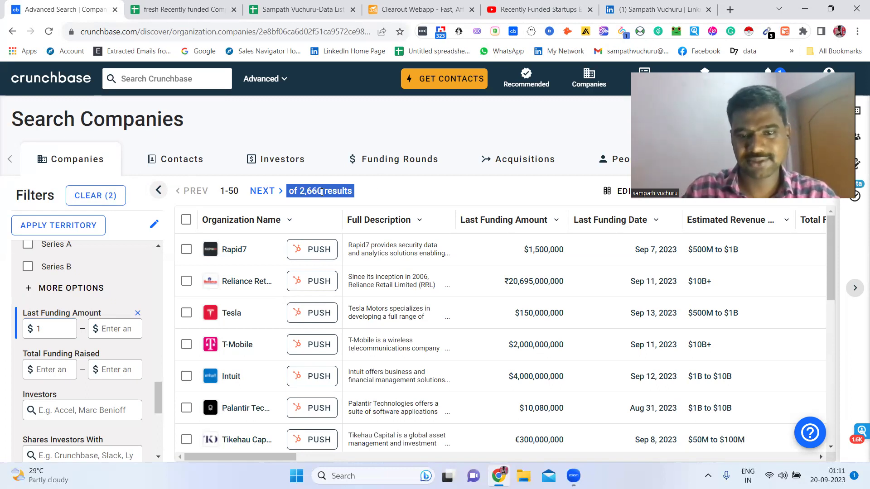
left_click(384, 187)
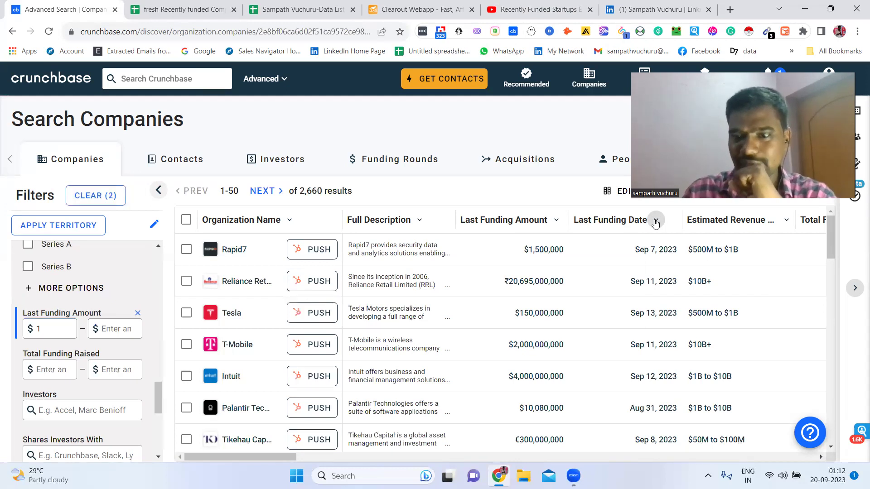
Sort the Last Funding Date column descending so the newest funding comes first.
left_click(655, 221)
key("Escape")
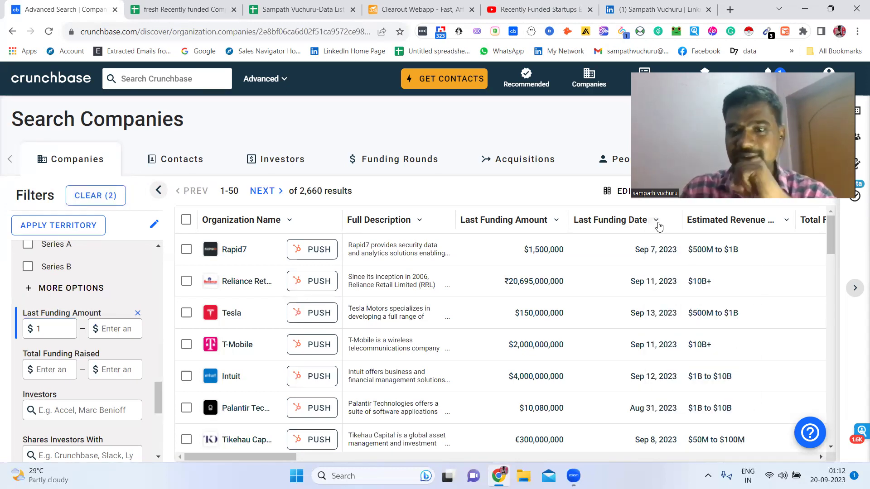
left_click(656, 221)
left_click(656, 221)
left_click(656, 221)
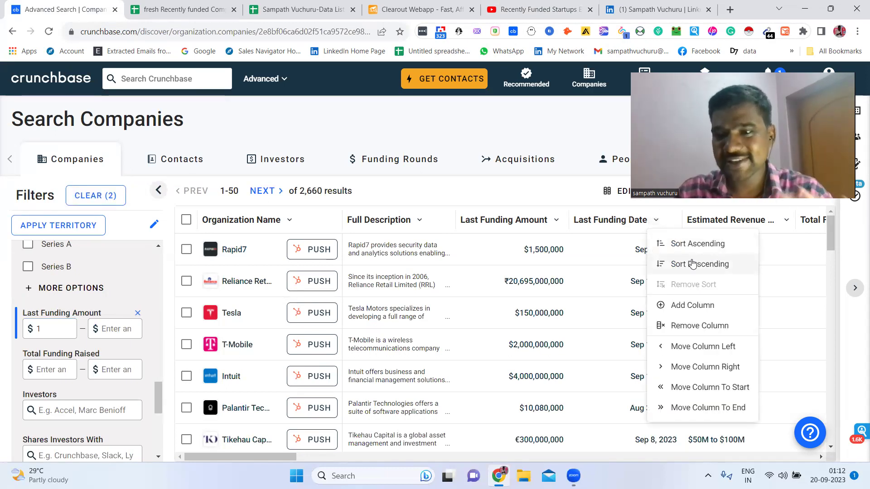
left_click(691, 264)
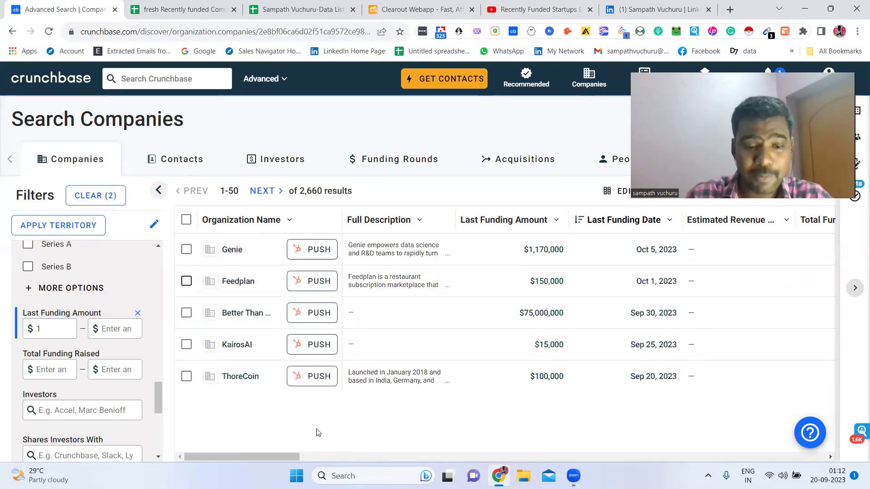
left_click_drag(279, 455, 400, 447)
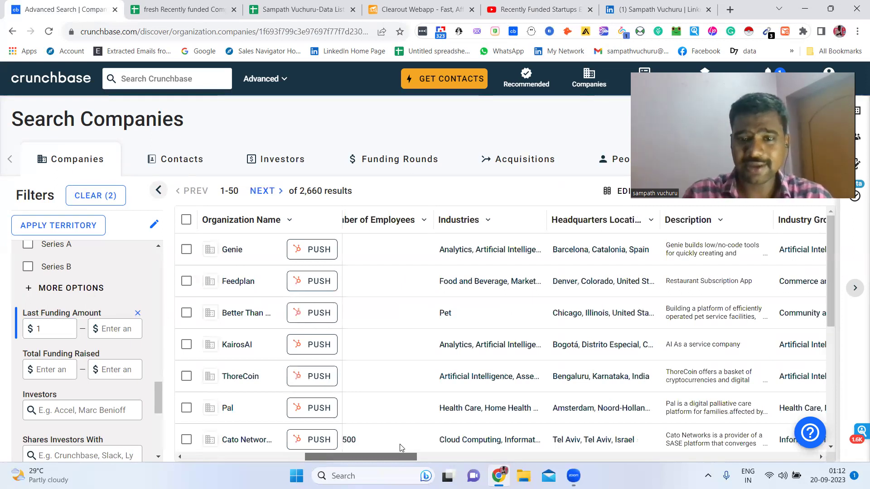
scroll(400, 446, "right", 10)
scroll(400, 447, "right", 10)
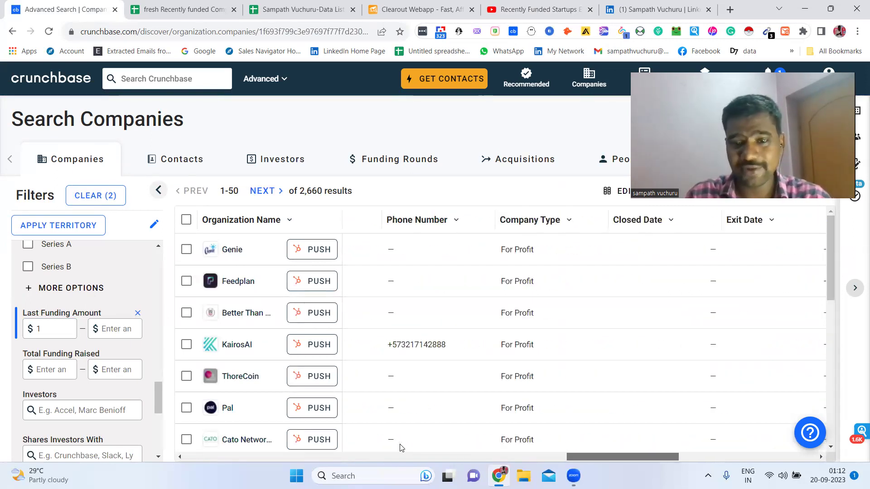
scroll(400, 447, "right", 5)
scroll(722, 394, "left", 15)
scroll(679, 340, "right", 10)
scroll(407, 317, "left", 10)
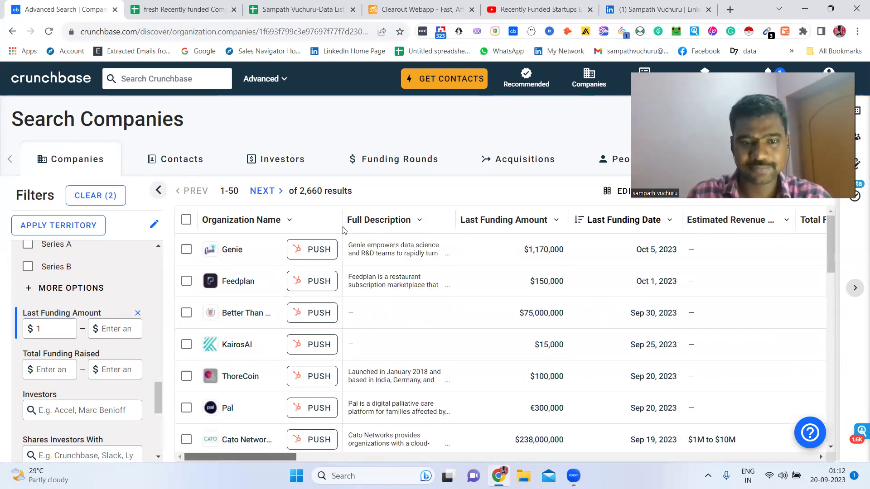
left_click_drag(307, 194, 408, 207)
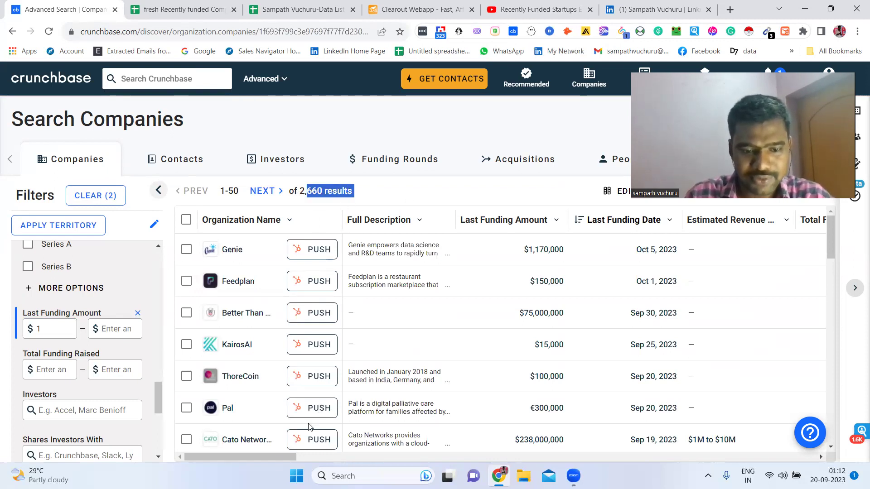
left_click_drag(273, 457, 307, 457)
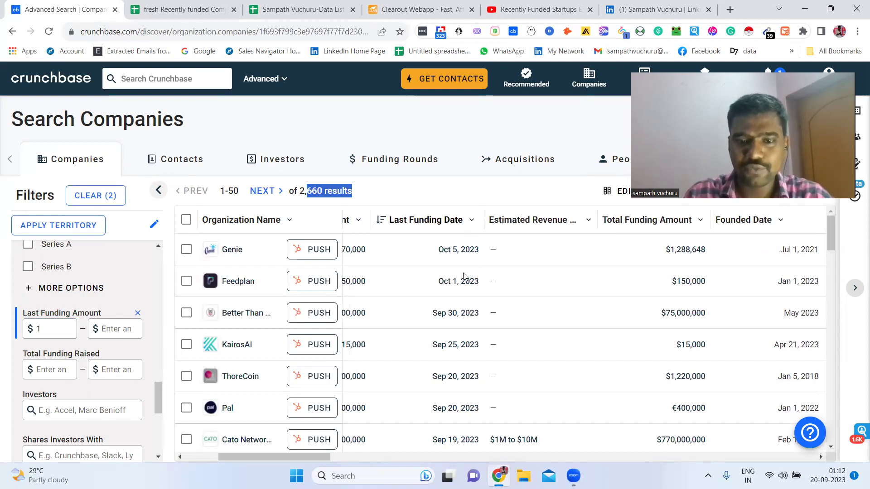
left_click_drag(830, 240, 832, 259)
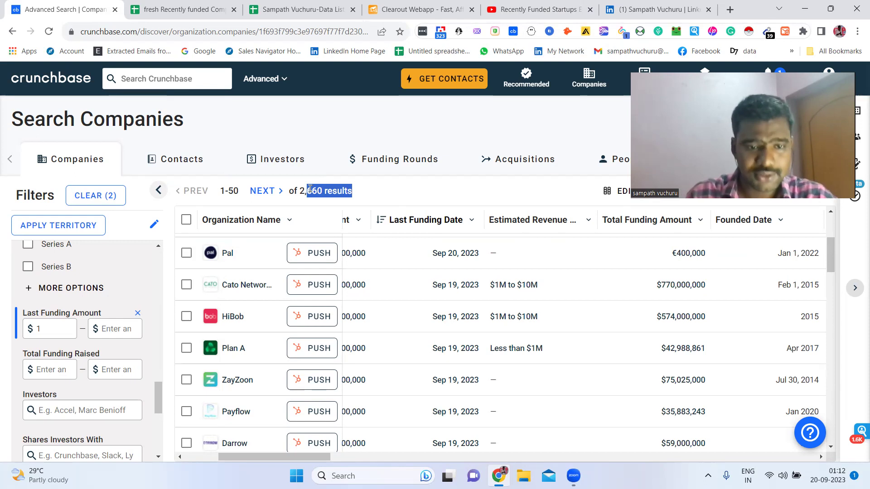
left_click(309, 189)
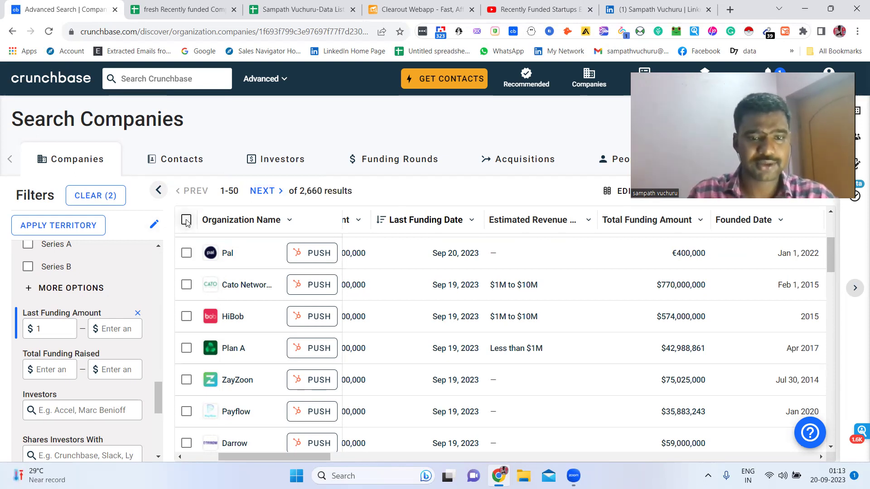
Select the first 1,000 results and switch to the 'fresh Recently funded Companies' sheet.
left_click(186, 220)
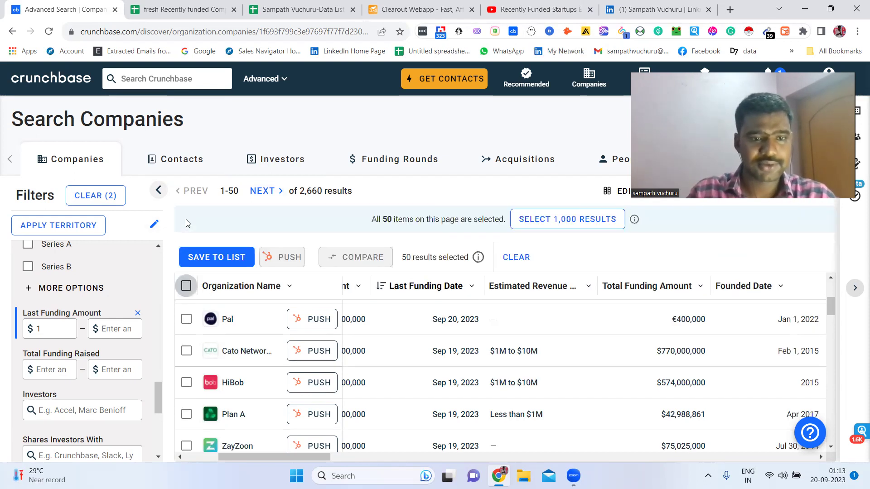
left_click(531, 223)
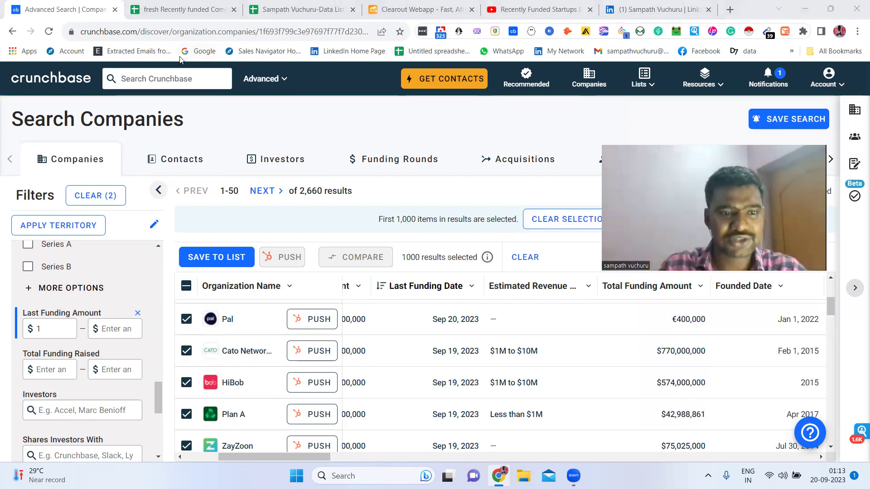
left_click(176, 3)
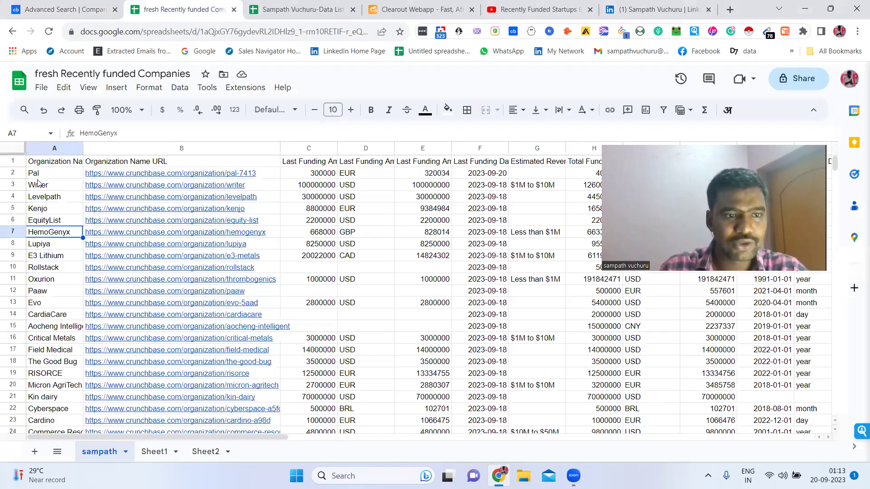
key("Up")
key("Up")
key("Up")
key("Up")
key("Up")
key("Right")
key("Right")
key("Right")
key("Right")
key("Right")
key("Right")
key("Right")
key("Right")
key("Right")
key("Right")
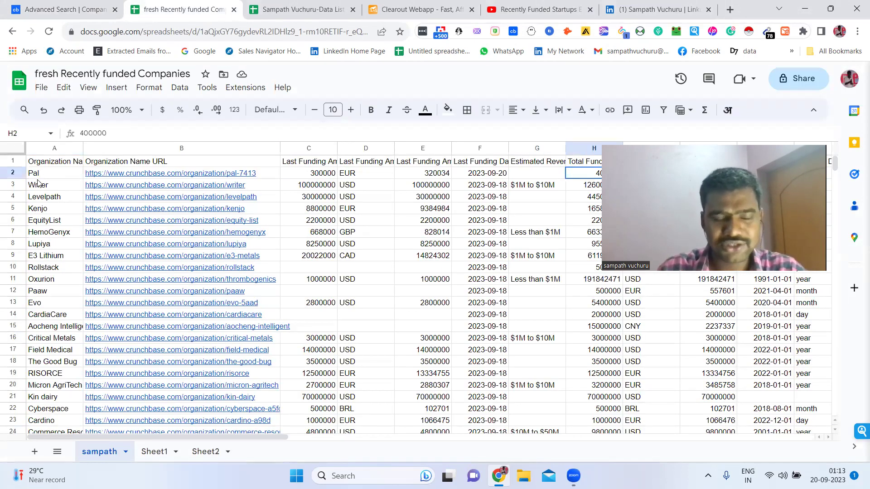
key("Left")
key("Left")
key("Left")
key("Left")
key("Left")
key("Left")
key("Left")
key("Left")
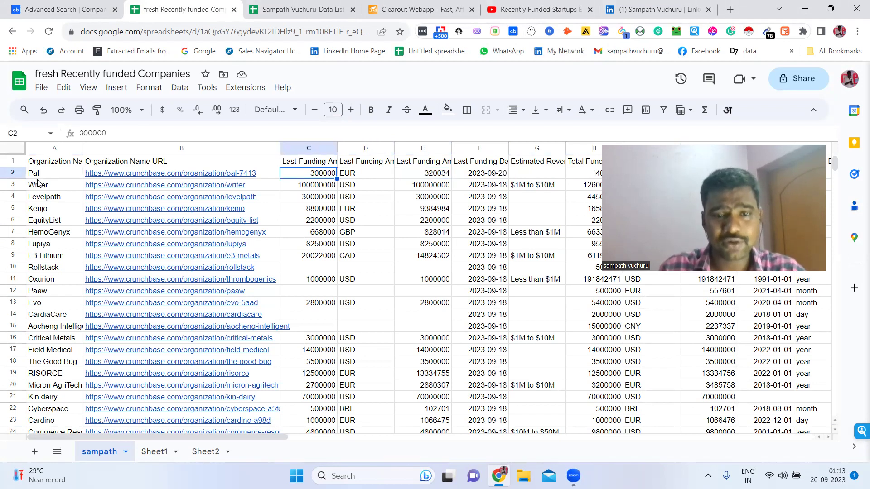
key("Right")
key("Right")
key("Right")
key("Right")
key("Right")
key("Right")
key("Right")
key("Right")
key("Right")
key("Right")
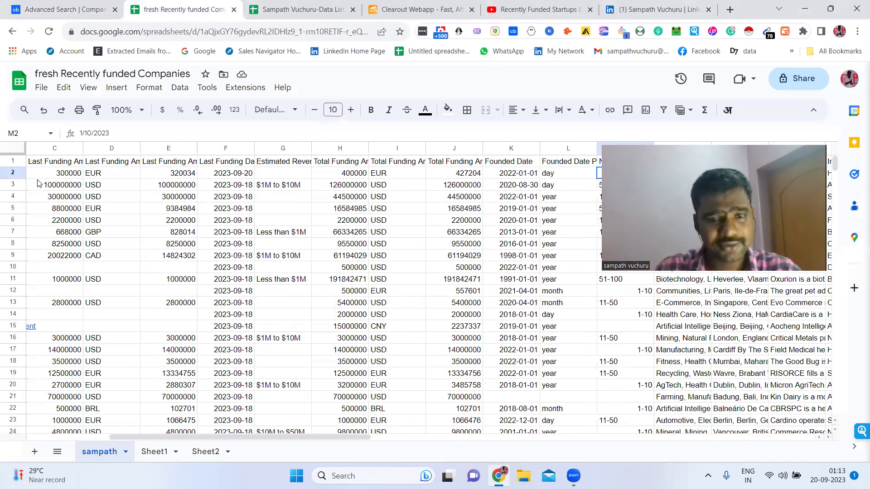
key("Right")
key("Right")
key("Right")
key("Right")
key("Right")
key("Right")
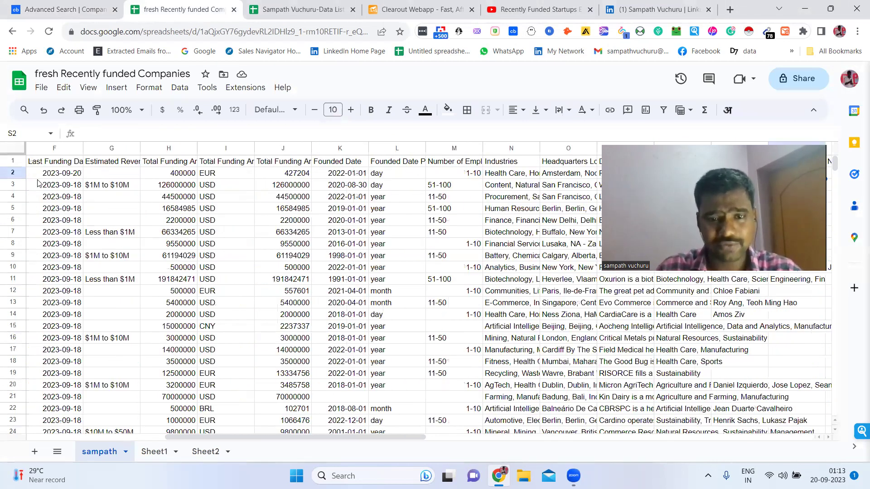
key("Right")
key("Right")
key("Right")
key("Right")
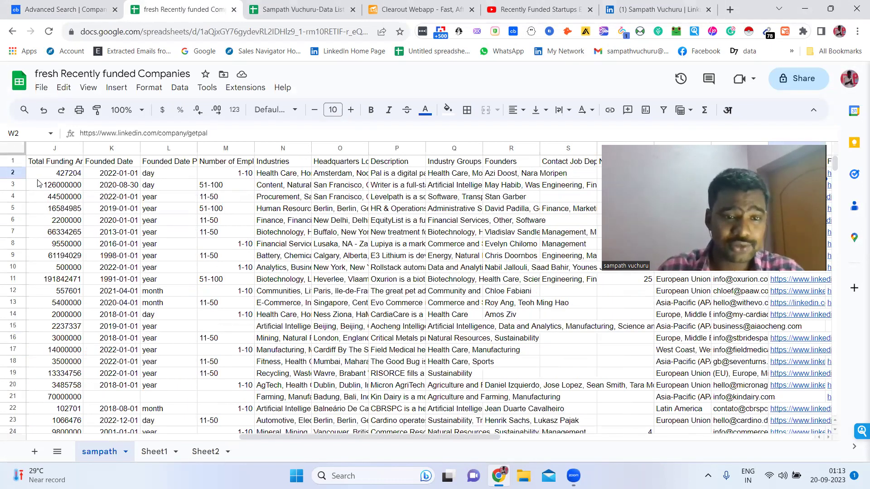
key("Right")
key("Right")
key("Right")
key("Right")
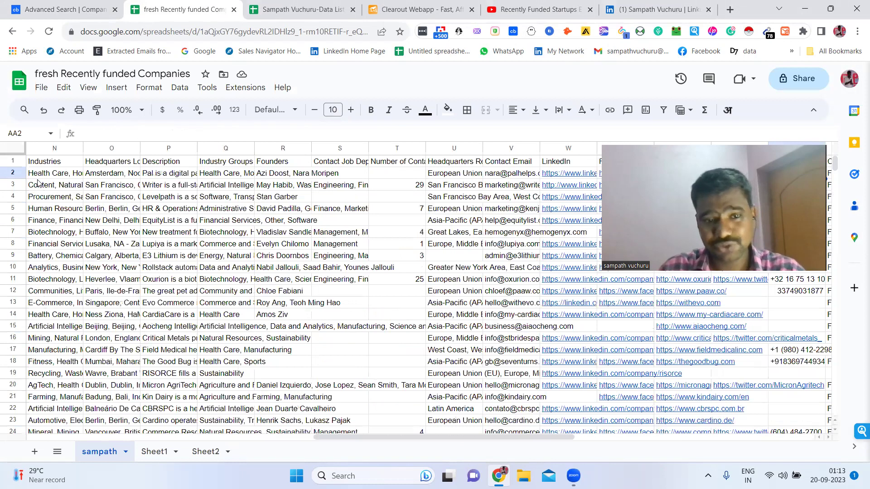
key("Right")
key("Right")
key("Right")
key("Right")
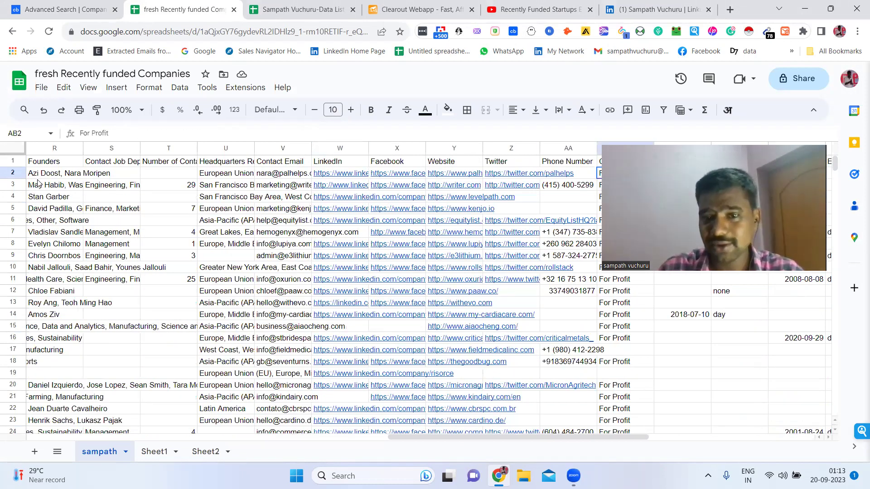
key("Right")
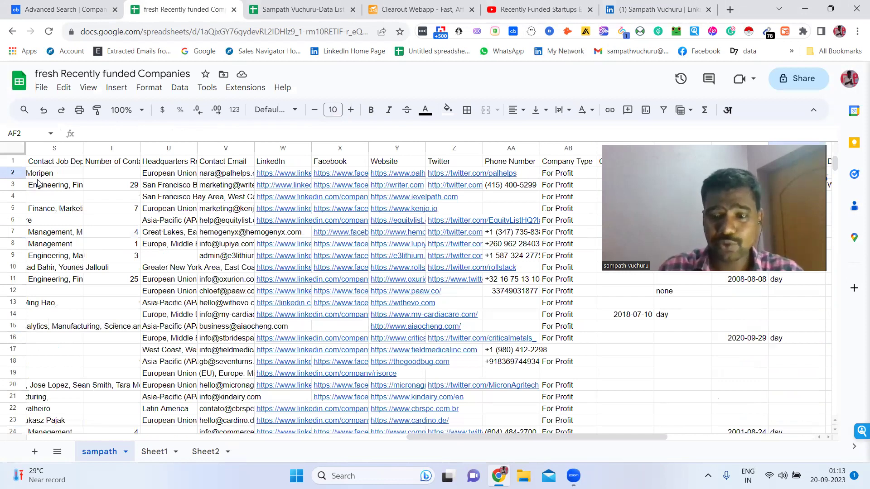
key("Right")
key("Right")
key("Right")
key("Right")
key("Right")
key("Left")
key("Left")
key("Left")
key("Left")
key("Left")
key("Left")
key("Left")
key("Left")
key("Left")
key("Left")
key("Left")
key("Left")
key("Left")
key("Left")
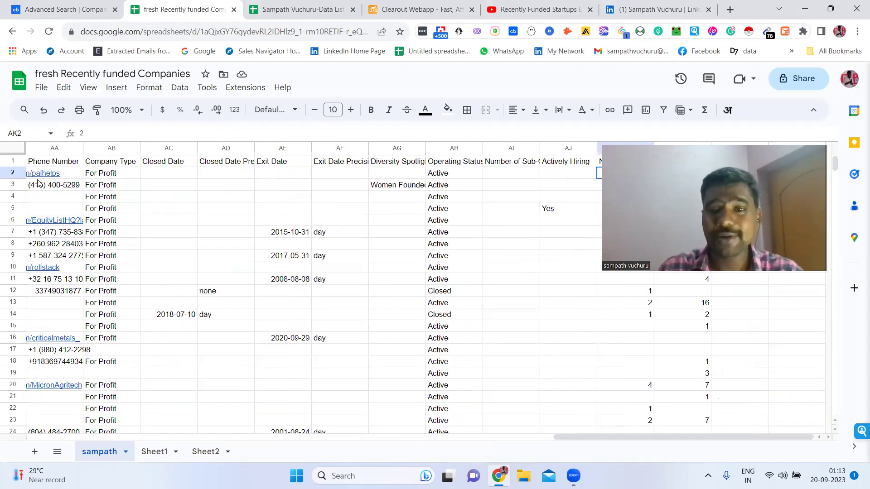
key("Home")
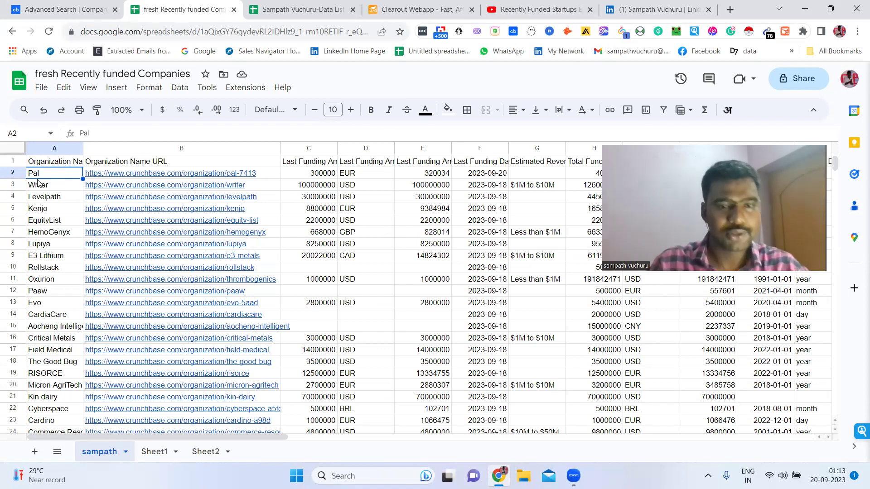
Insert three empty columns before column C.
left_click(304, 155)
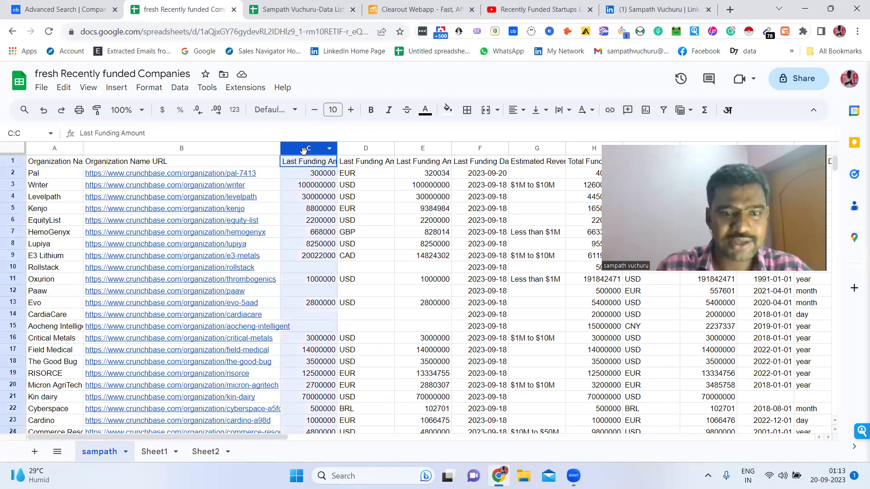
right_click(305, 154)
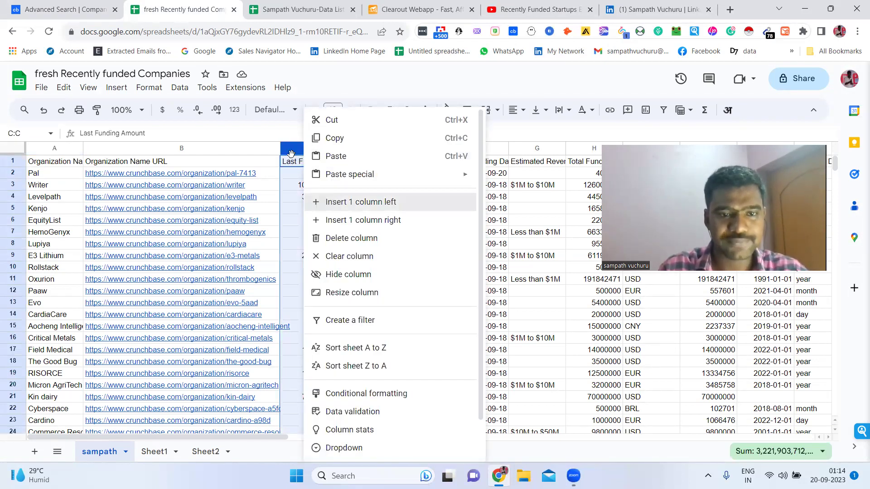
key("Return")
right_click(292, 154)
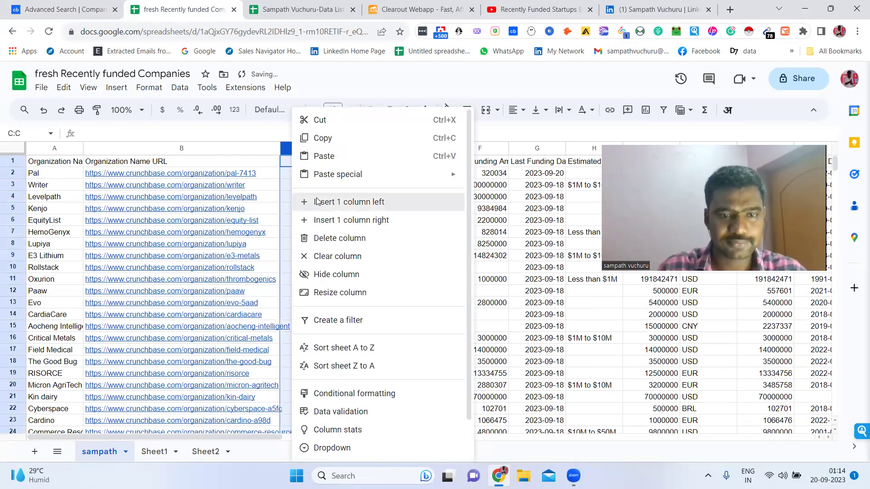
key("Return")
right_click(312, 152)
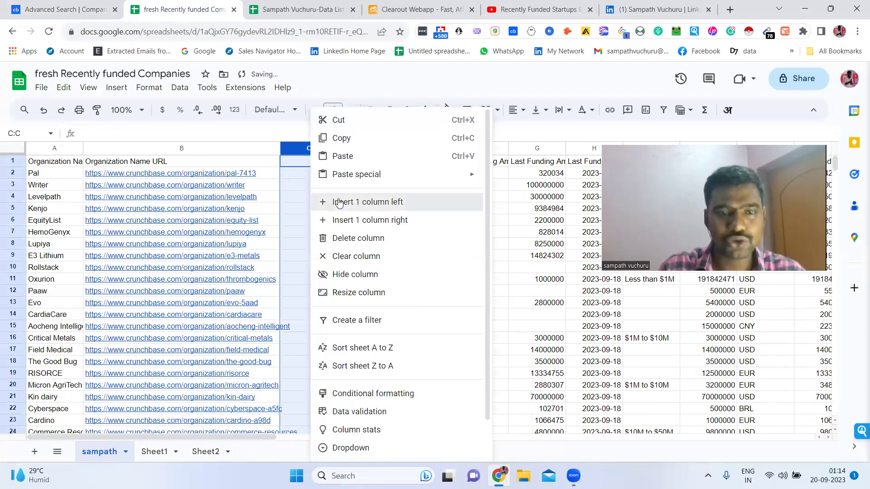
left_click(339, 203)
Head columns C, D and E as Person Name, Job title and Linkedin Url.
double_click(315, 160)
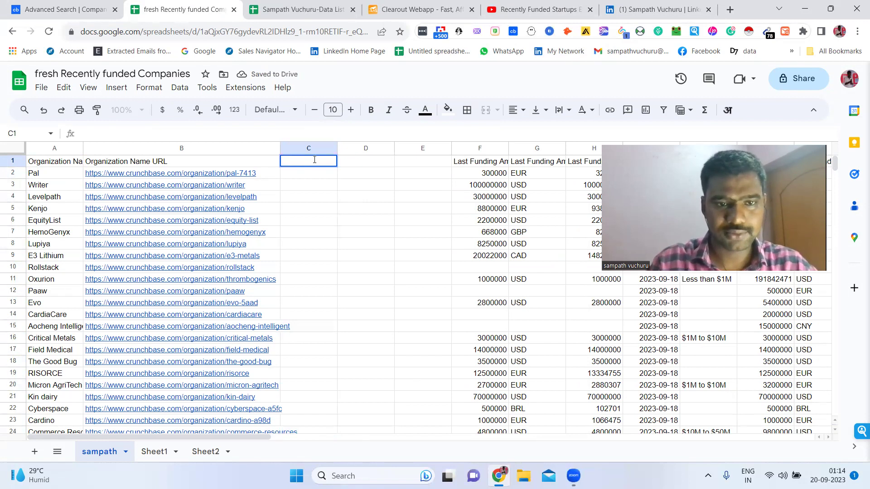
left_click(374, 186)
left_click(308, 162)
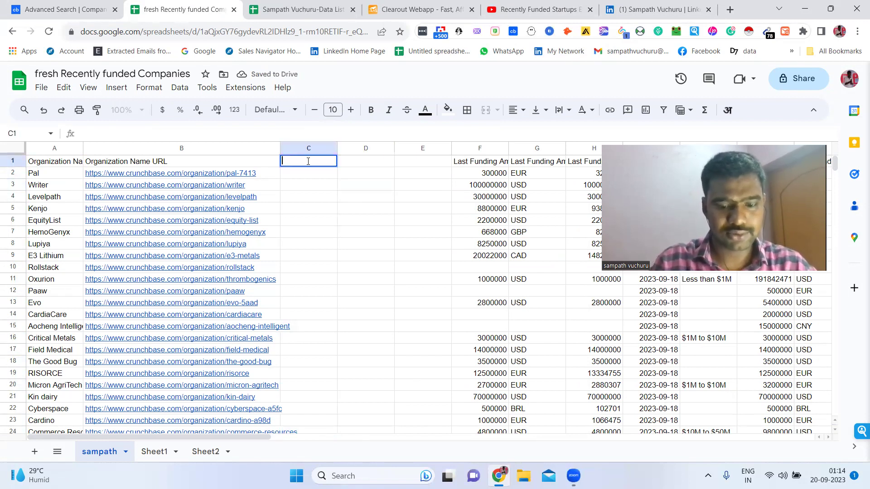
type("Person NAme")
key("BackSpace")
key("BackSpace")
key("BackSpace")
key("BackSpace")
type("Name")
left_click(357, 163)
double_click(357, 161)
type("Job title")
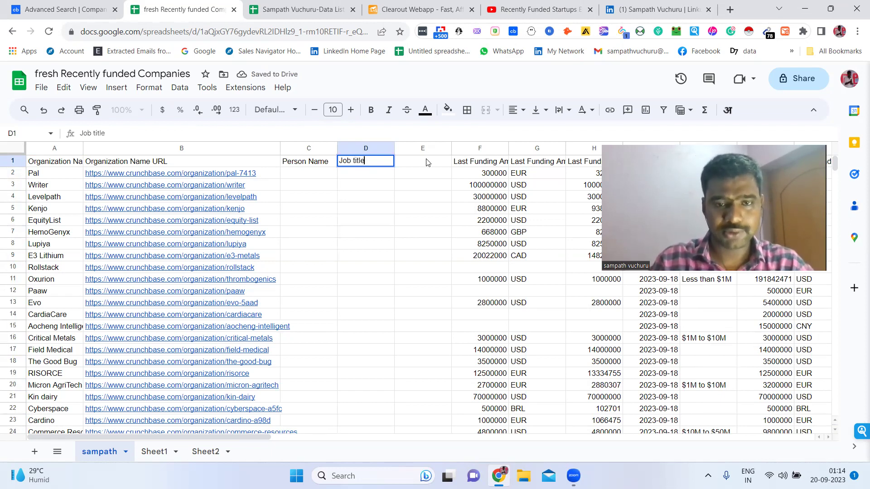
double_click(427, 160)
type("L")
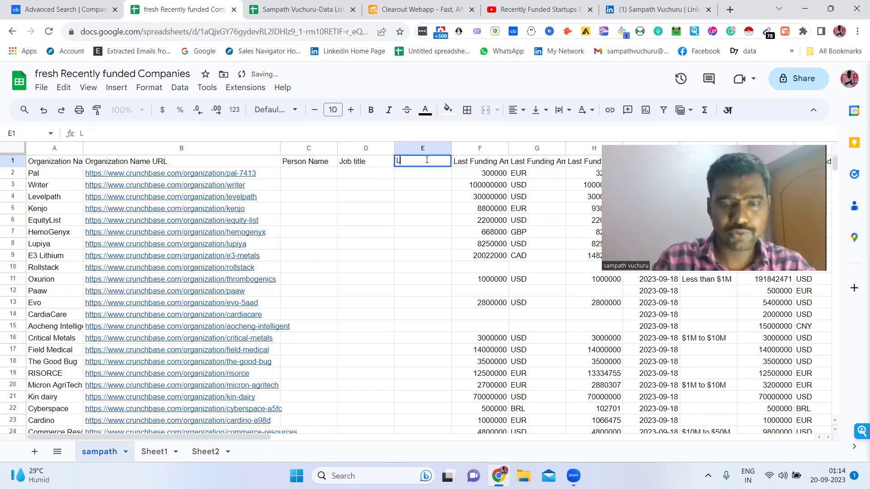
type("inkedin")
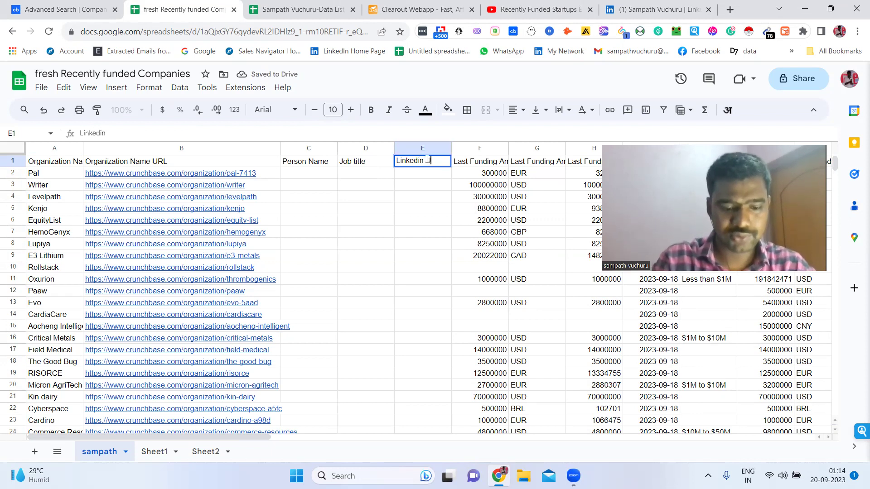
type(" Url")
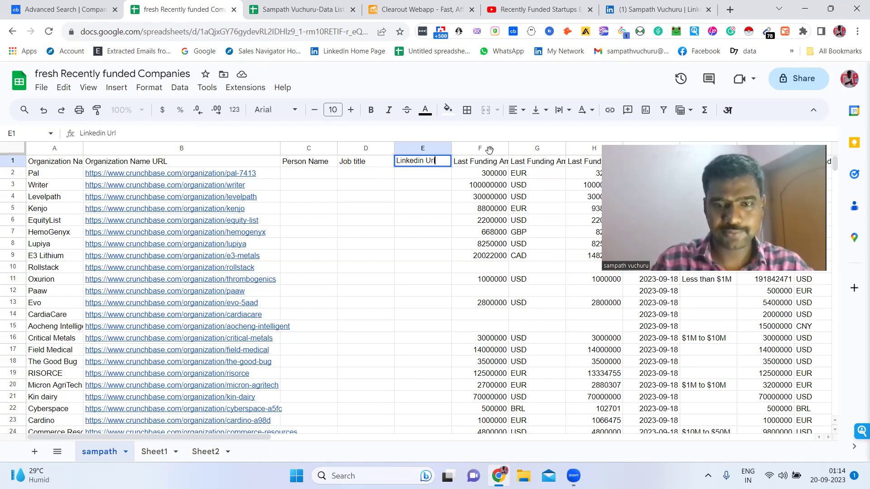
Insert another empty column at F and head it Email.
left_click(489, 149)
right_click(477, 150)
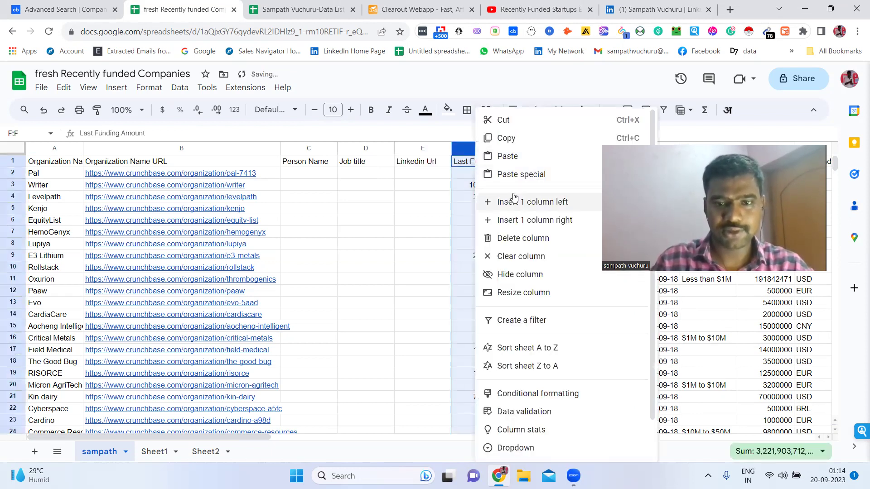
left_click(501, 200)
double_click(476, 162)
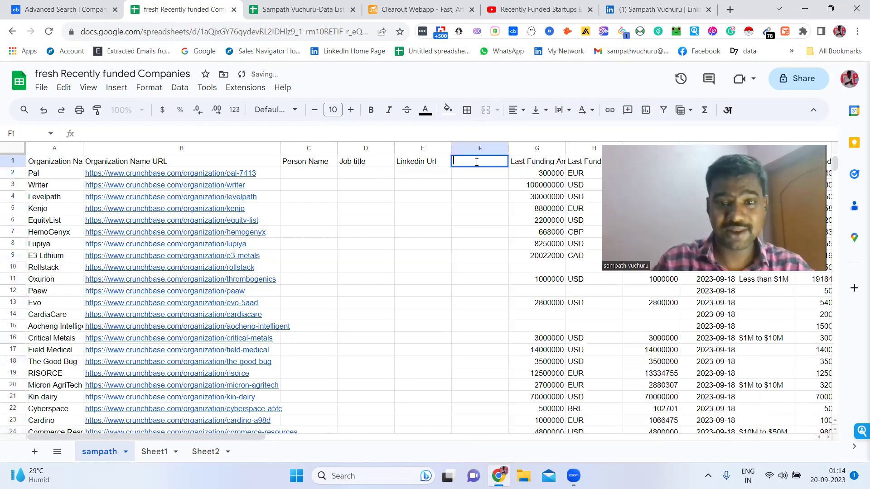
type("Emai")
key("BackSpace")
key("BackSpace")
key("BackSpace")
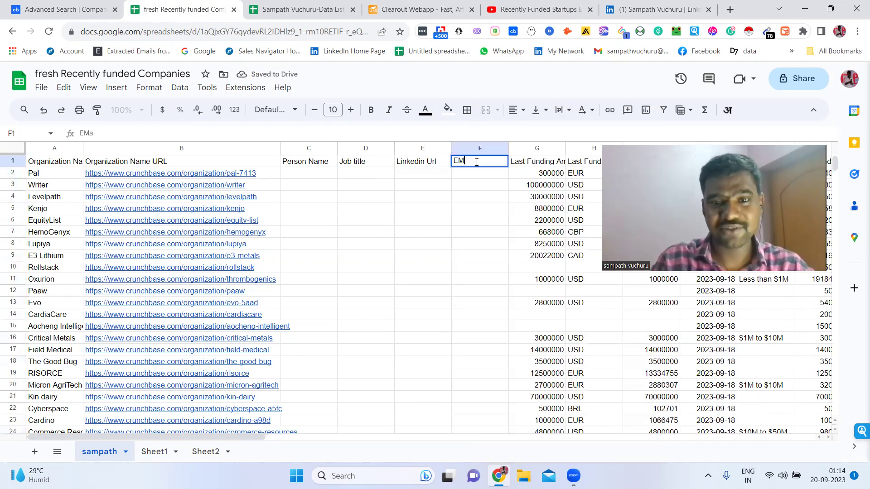
type("mail")
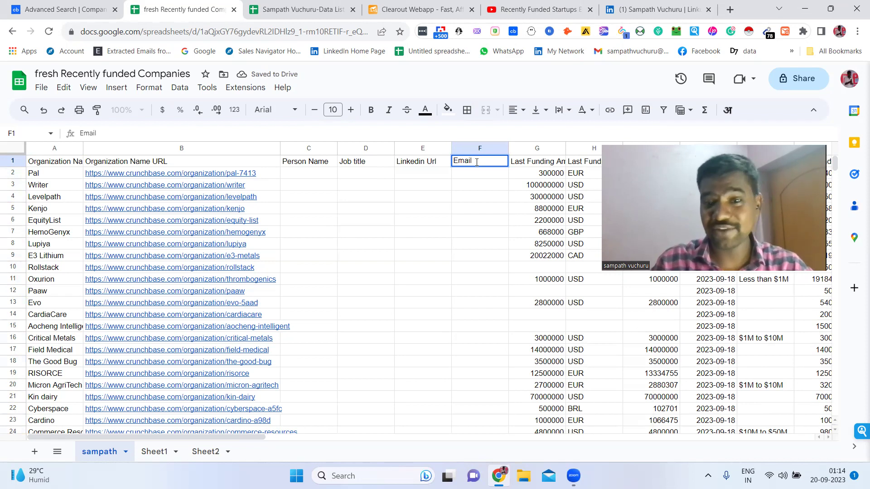
left_click(469, 189)
Move along row 2 to review the new empty columns.
key("Left")
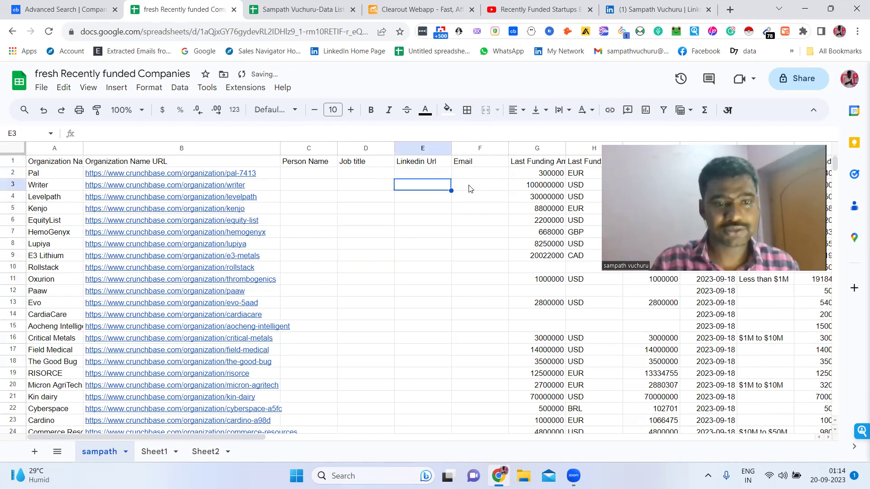
key("Up")
key("Left")
key("Left")
key("Left")
key("Left")
key("Right")
key("Right")
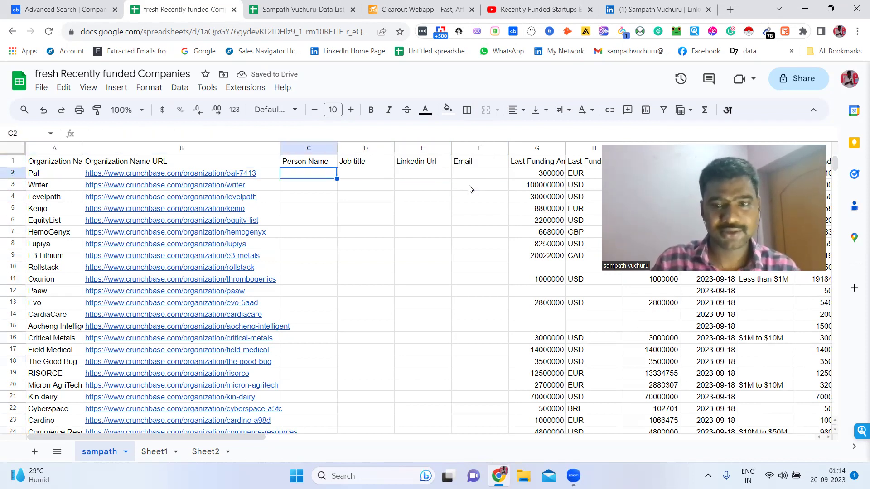
key("Right")
key("Right")
key("Right")
key("Right")
key("Right")
key("Right")
key("Right")
key("Right")
key("Right")
key("Right")
key("Right")
key("Right")
key("Right")
key("Right")
key("Right")
key("Right")
key("Right")
key("Right")
key("Right")
key("Right")
key("Right")
key("Right")
key("Right")
key("Right")
key("Right")
key("Right")
key("Right")
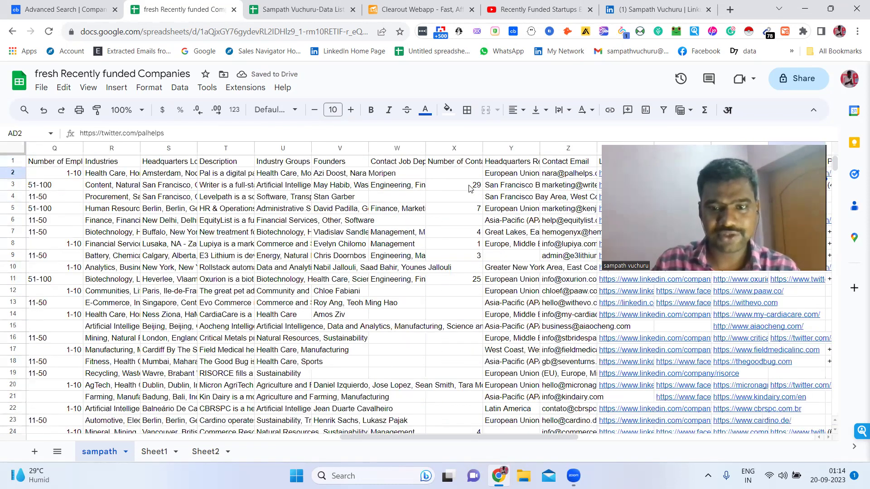
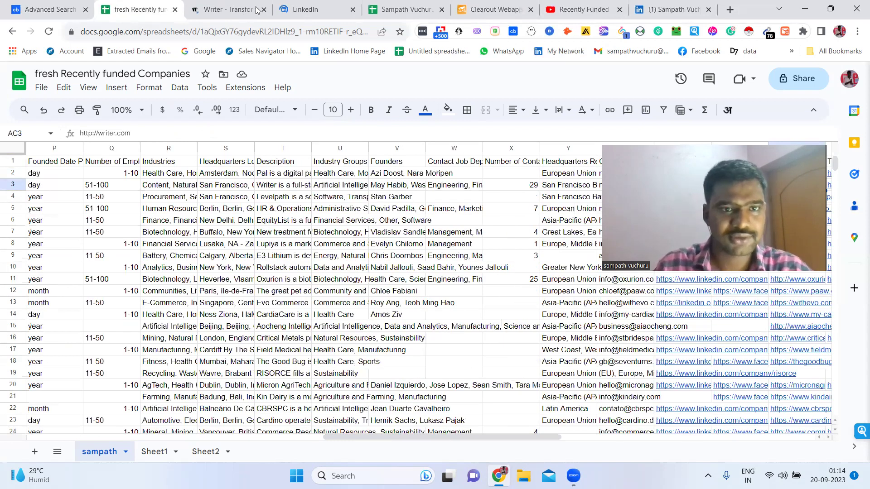
Close the leftover Writer and LinkedIn browser tabs.
key("Right")
key("Right")
key("Right")
key("Right")
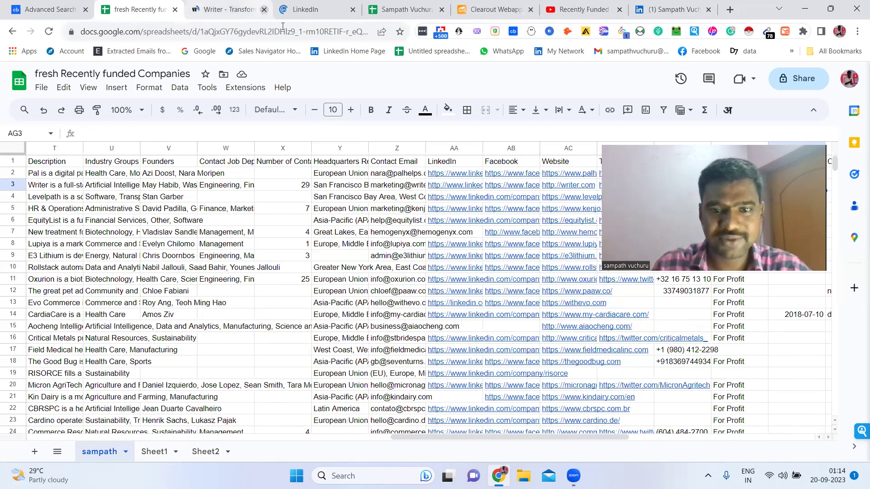
left_click(264, 9)
left_click(264, 9)
Open Pal's LinkedIn company page and Pal's website in new tabs from the sheet's link cells.
left_click(507, 175)
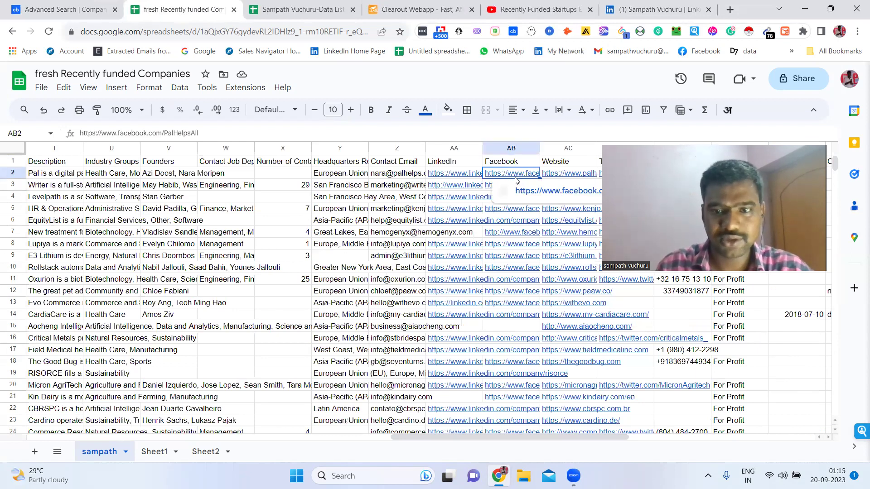
left_click(451, 174)
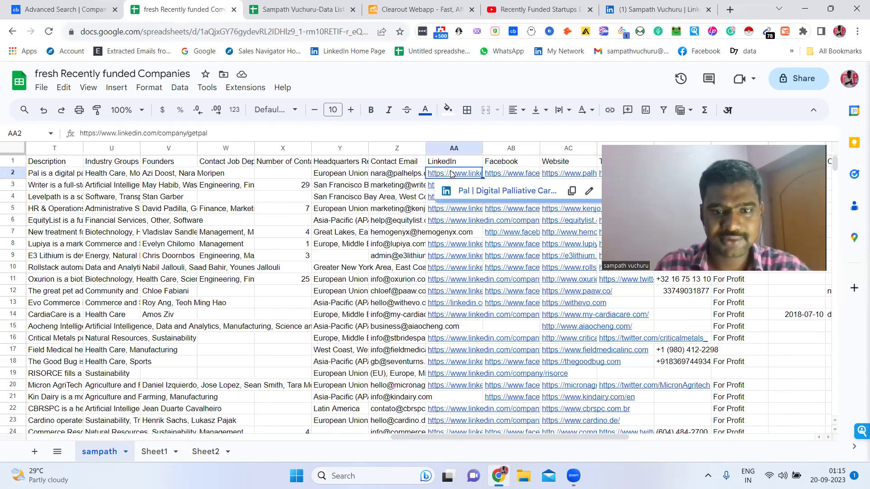
left_click(472, 191)
left_click(174, 6)
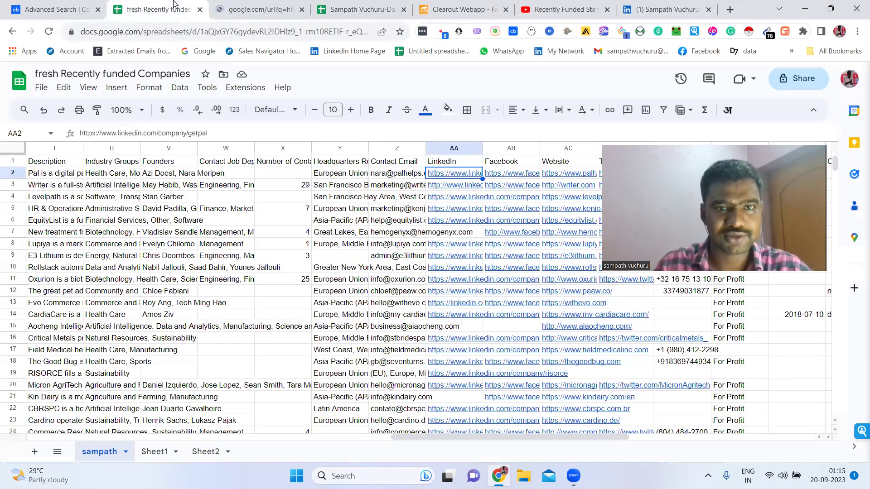
key("Right")
key("Right")
key("Right")
key("Right")
key("Right")
key("Right")
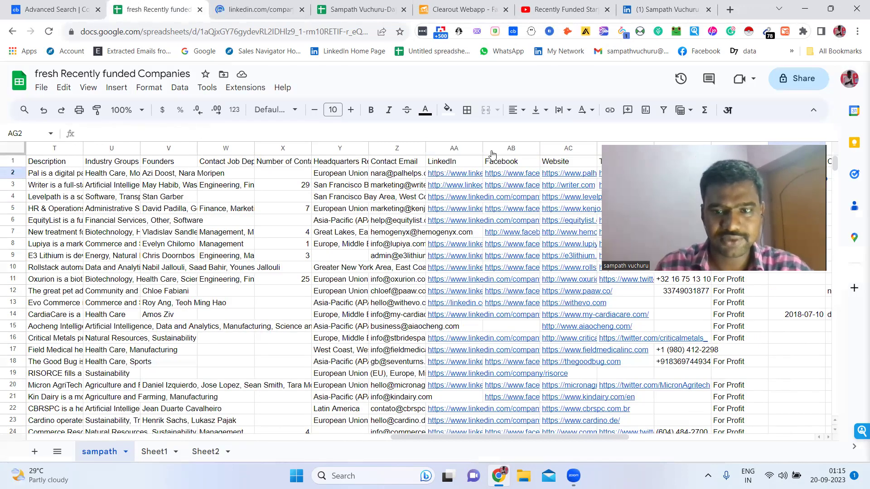
left_click(573, 174)
left_click(572, 190)
left_click(110, 6)
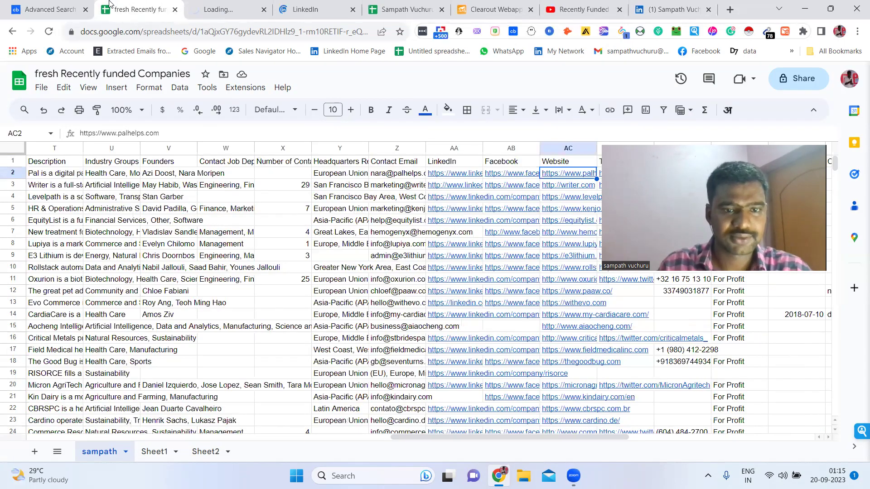
Move back to Pal's Person Name cell C2 at the start of the row.
key("Down")
key("Left")
key("Left")
key("Left")
key("Left")
key("Left")
key("Left")
key("Left")
key("Left")
key("Left")
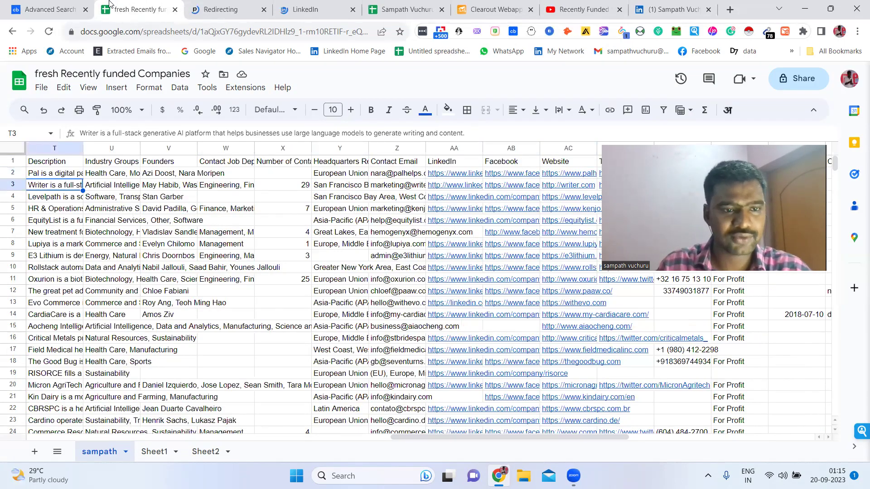
key("Left")
key("Left")
key("Home")
key("Up")
key("Right")
key("Right")
key("Right")
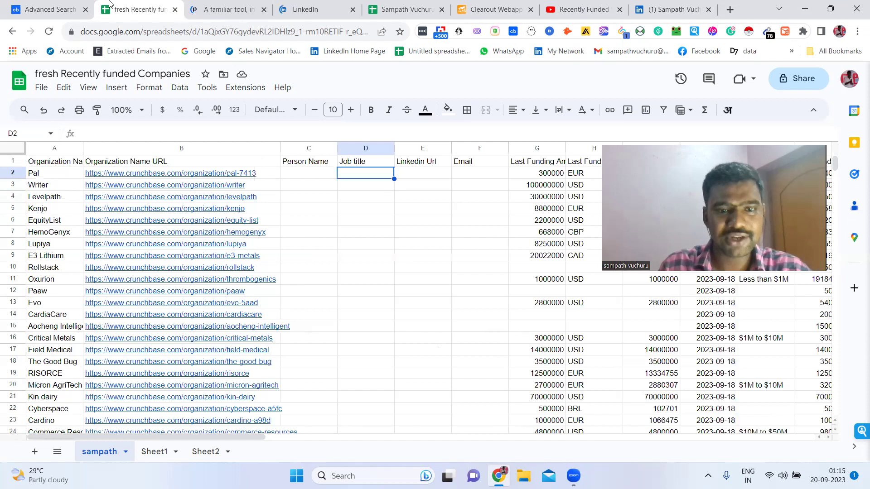
key("Left")
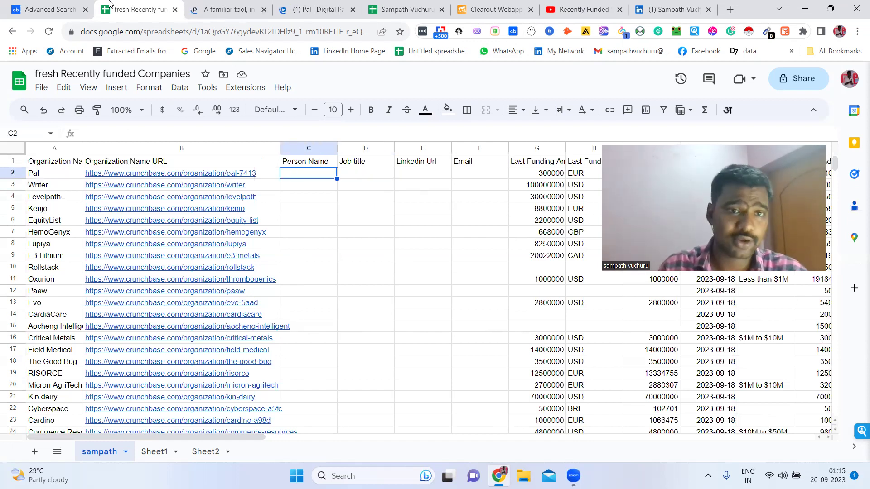
Show the People list on Pal's LinkedIn company page.
left_click(316, 4)
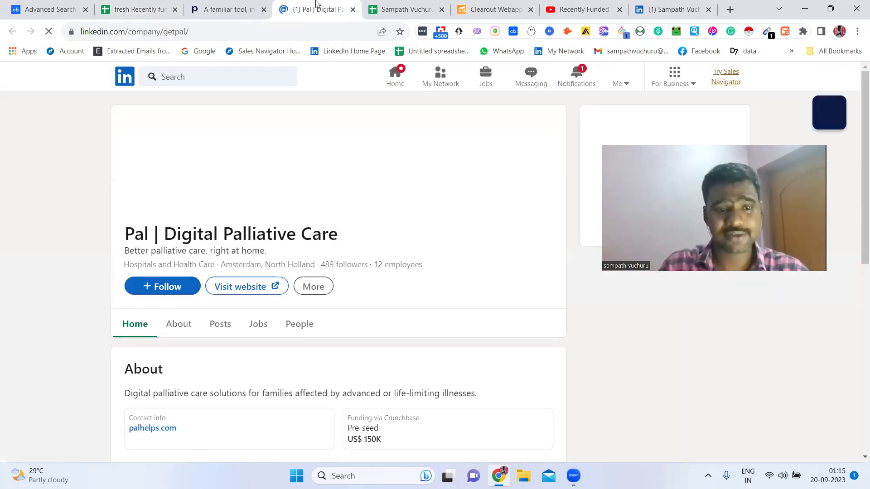
triple_click(206, 232)
left_click(179, 195)
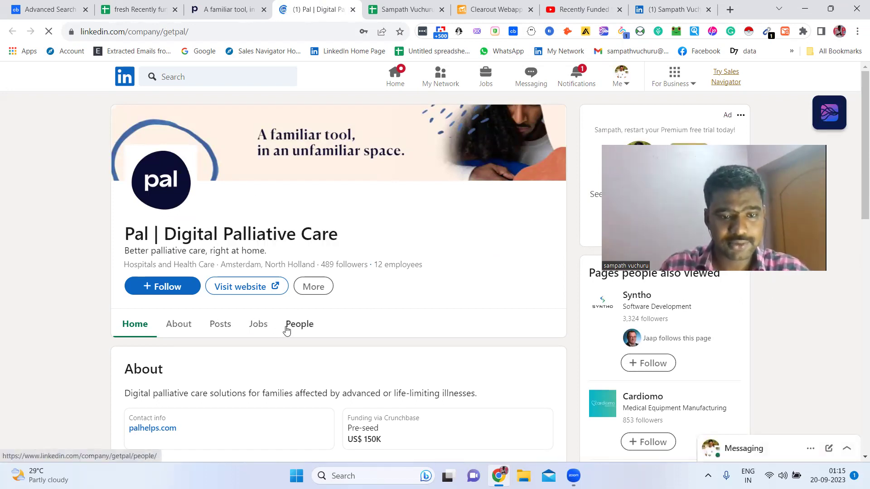
left_click(287, 328)
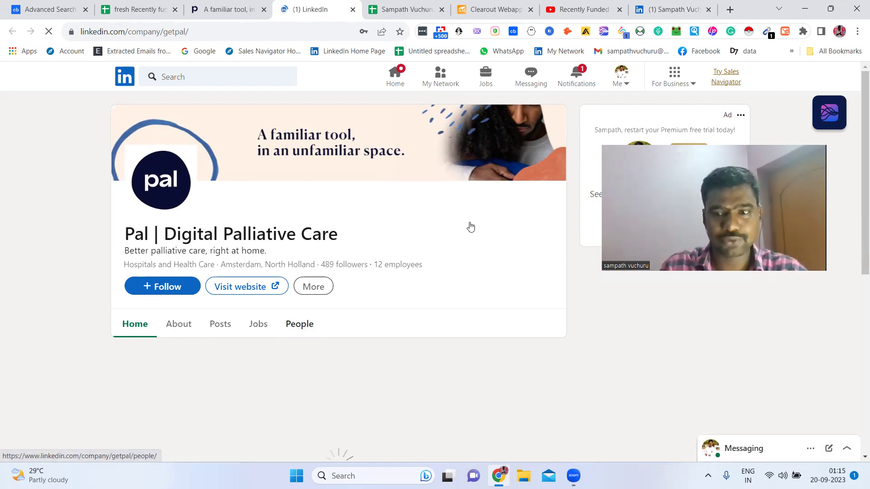
scroll(857, 136, "down", 3)
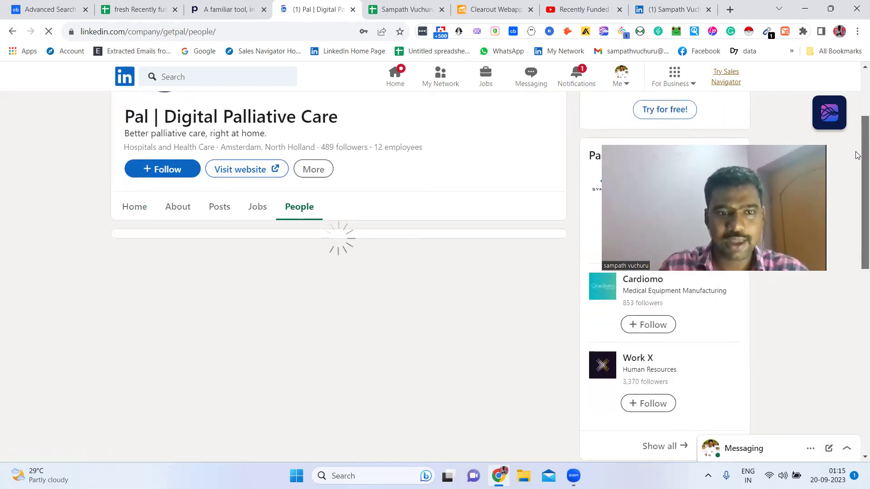
scroll(857, 177, "down", 8)
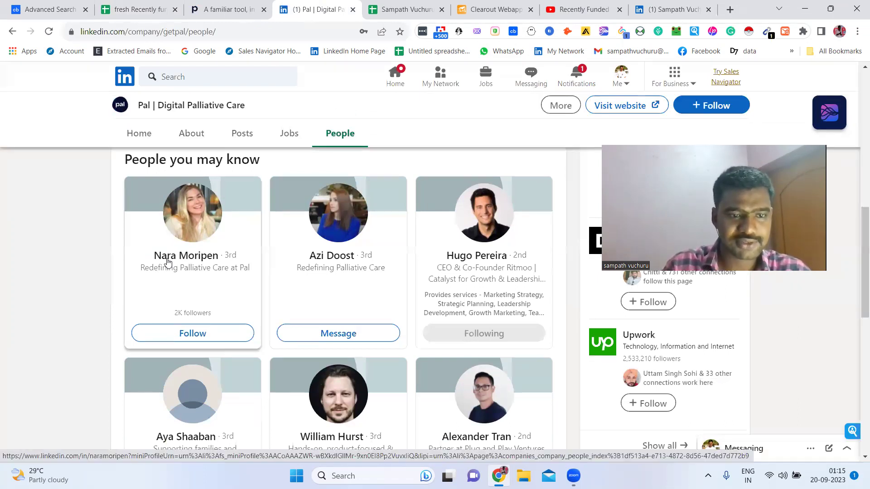
Open the Co-Founder and CEO's profile in a new tab and review her experience.
right_click(167, 265)
left_click(180, 271)
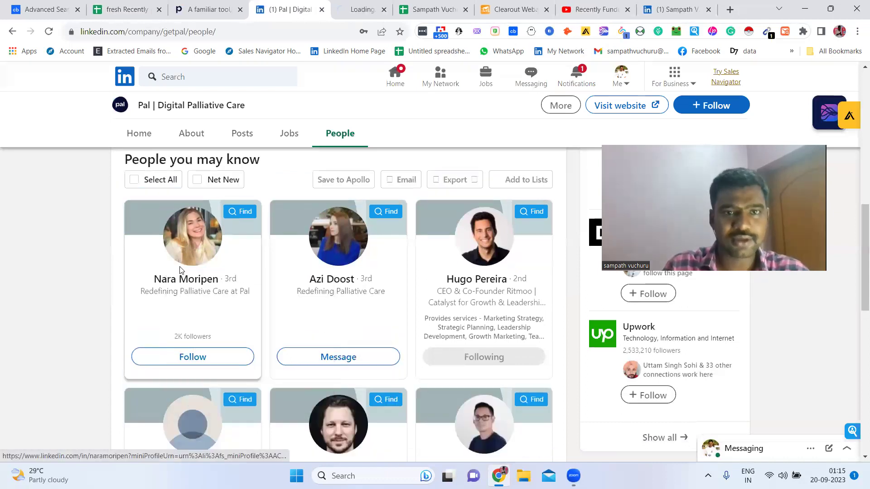
left_click(345, 4)
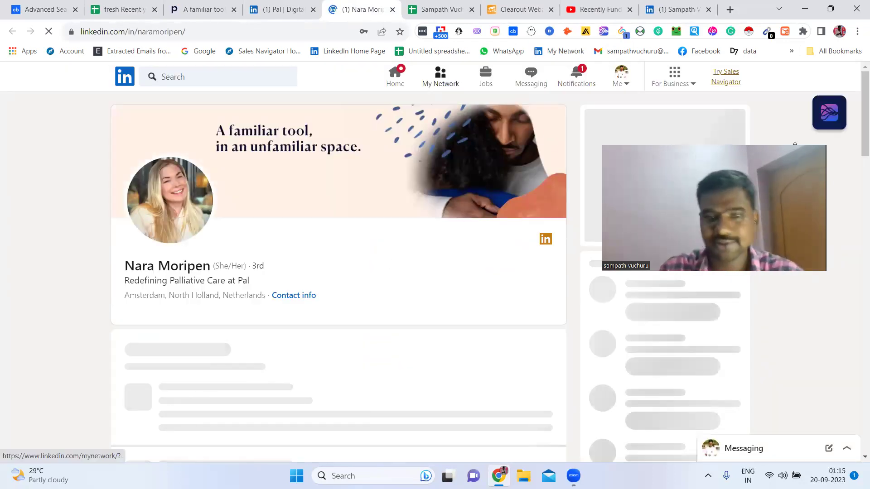
left_click_drag(858, 136, 858, 192)
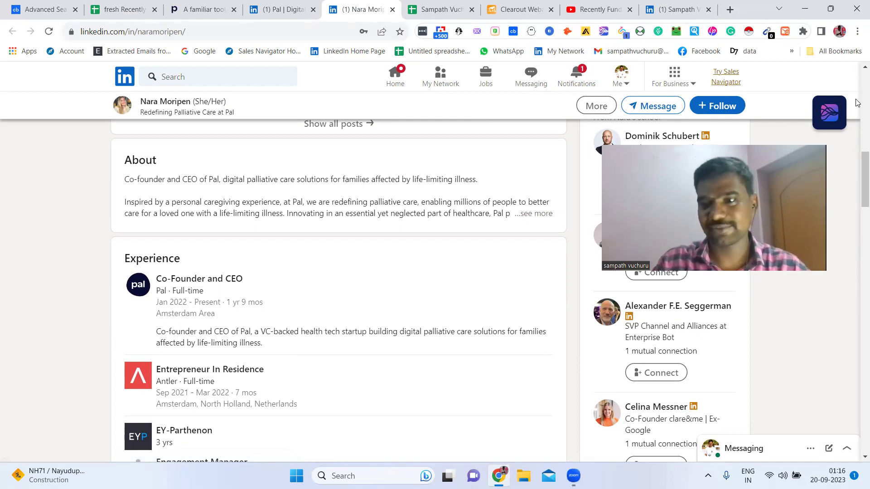
scroll(589, 64, "up", 2)
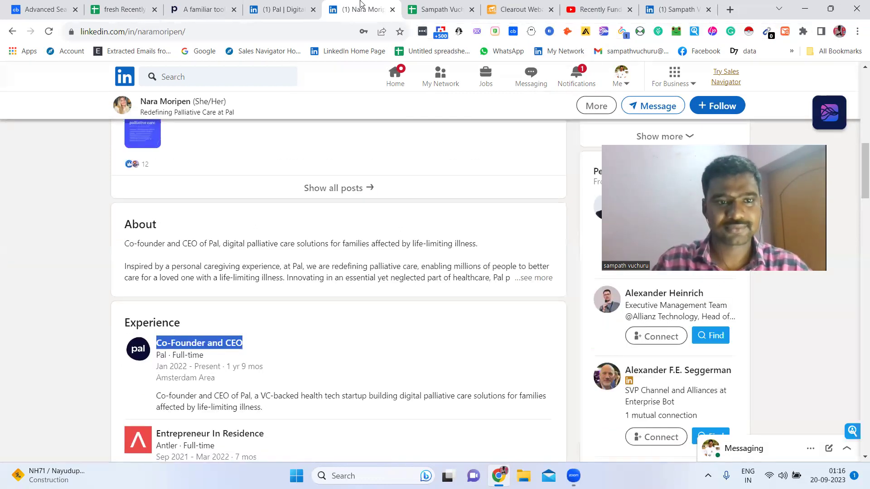
scroll(75, 162, "up", 10)
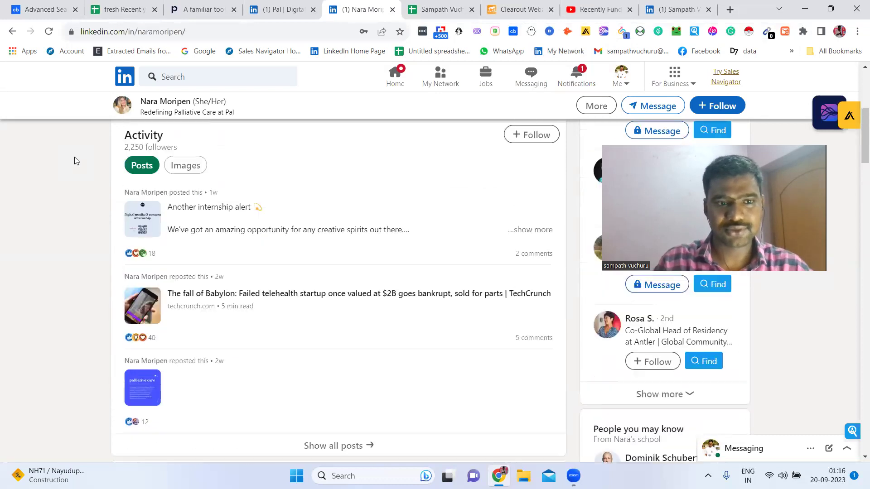
Paste the CEO's LinkedIn profile URL into Pal's LinkedIn Url cell E2.
left_click(215, 30)
key("ctrl+c")
left_click(112, 3)
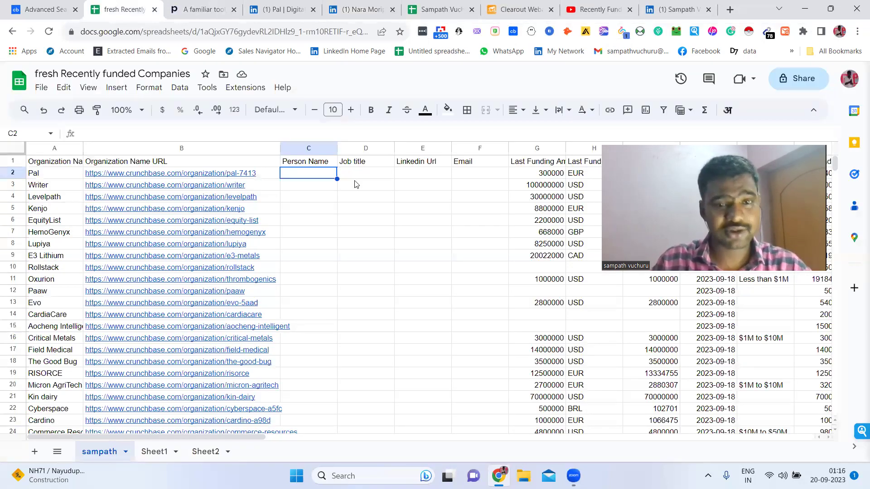
left_click(365, 175)
left_click(467, 169)
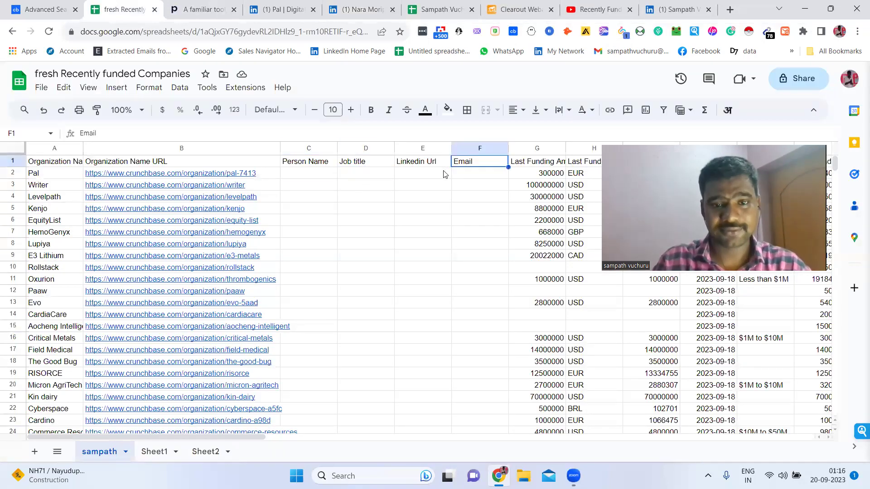
left_click(444, 172)
double_click(443, 172)
key("ctrl+v")
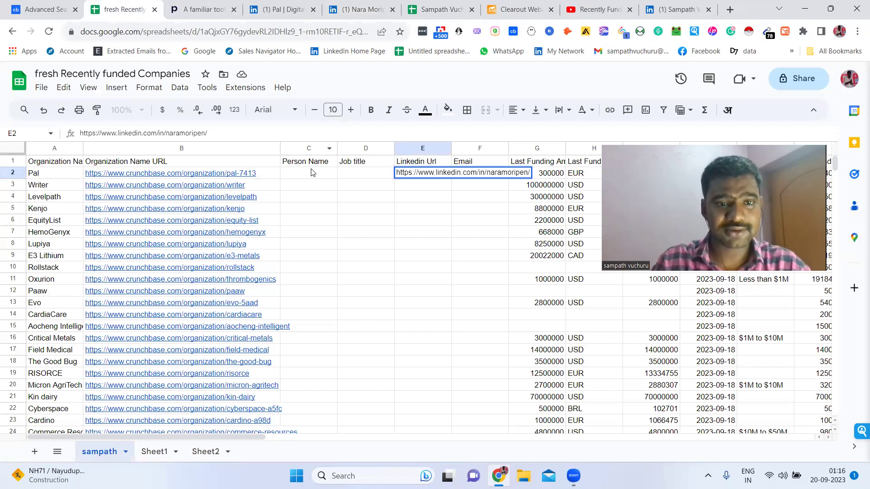
left_click(312, 172)
Copy the CEO's full name from her profile into Pal's Person Name cell C2.
left_click_drag(267, 4, 200, 9)
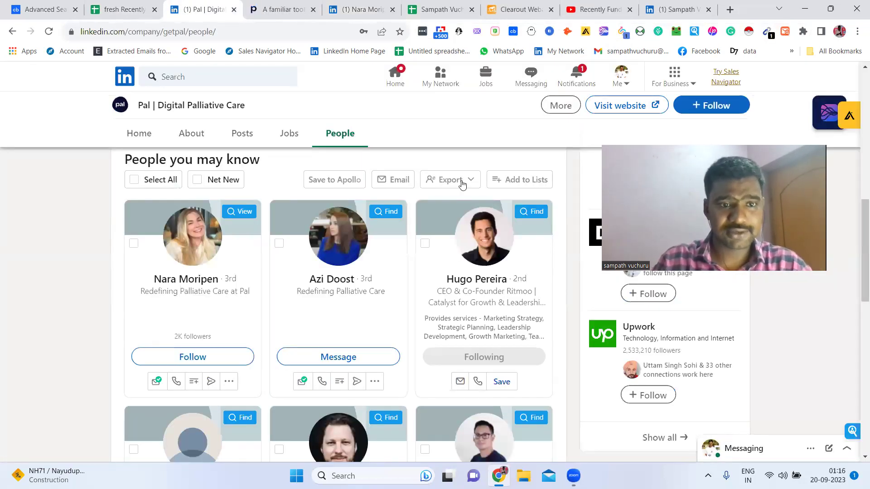
left_click_drag(362, 9, 235, 9)
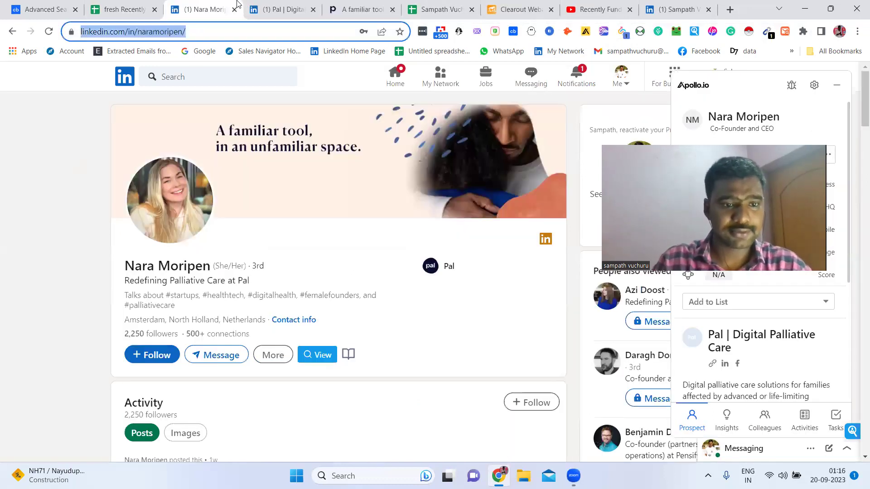
triple_click(134, 265)
key("ctrl+c")
left_click(105, 4)
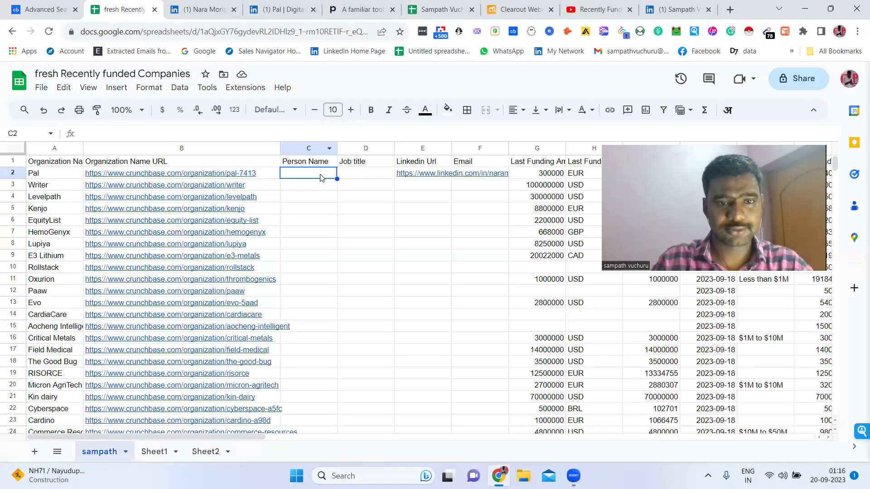
double_click(320, 176)
key("ctrl+v")
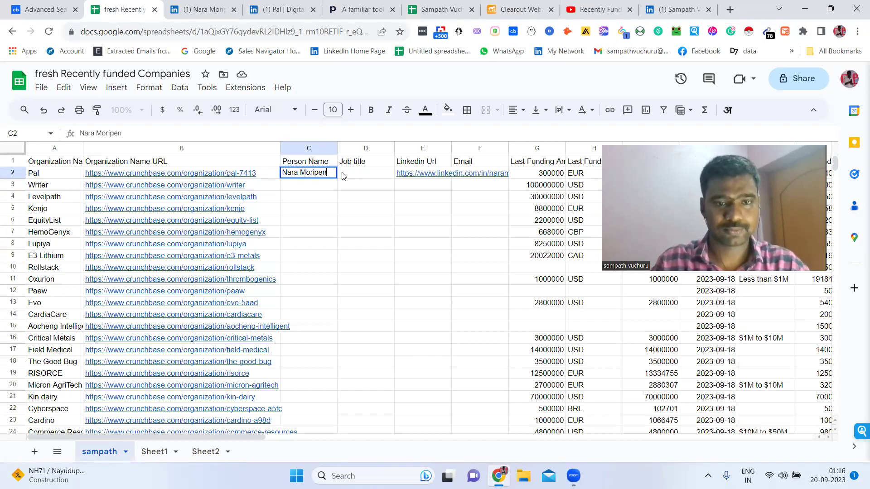
Enter the job title CEO in D2 and remove the stray characters.
double_click(342, 174)
type("CEO")
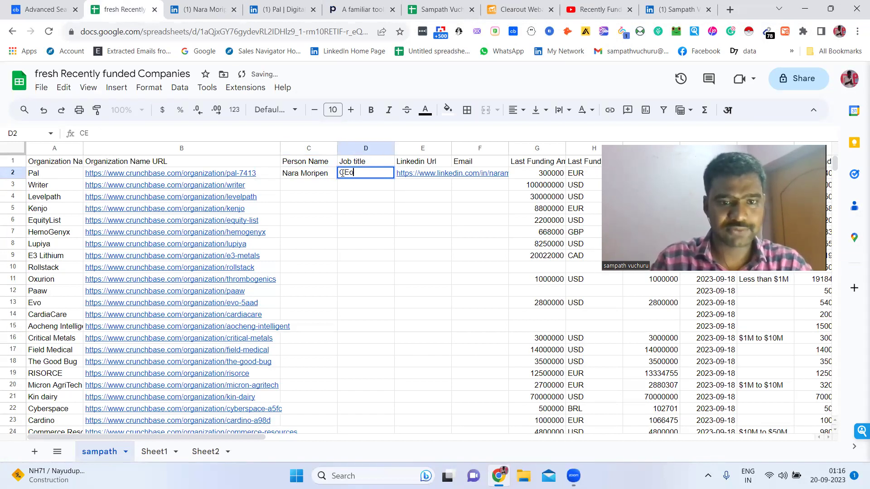
key("BackSpace")
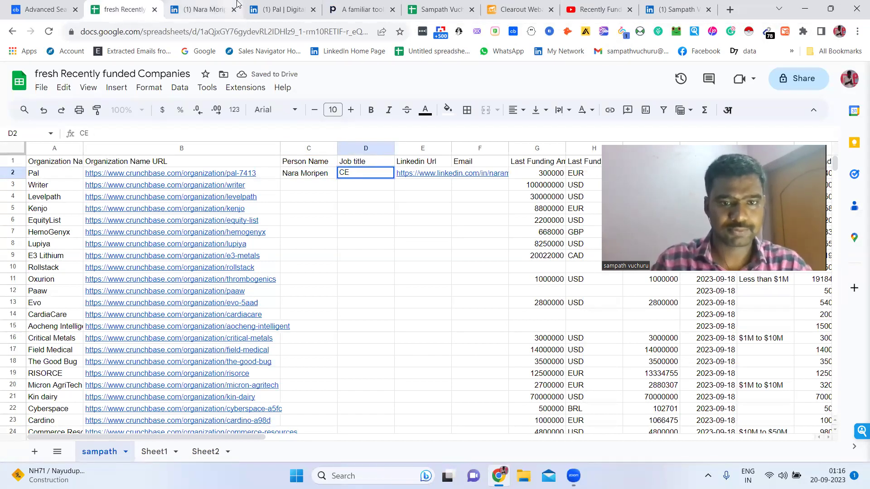
key("BackSpace")
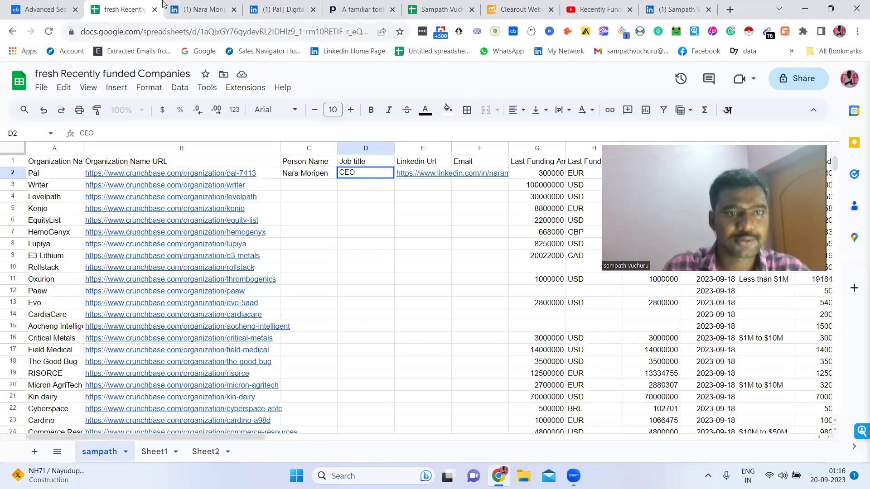
Replace D2's job title with 'Co-Founder and CEO' copied from the profile's Experience section.
left_click(180, 6)
left_click(1, 336)
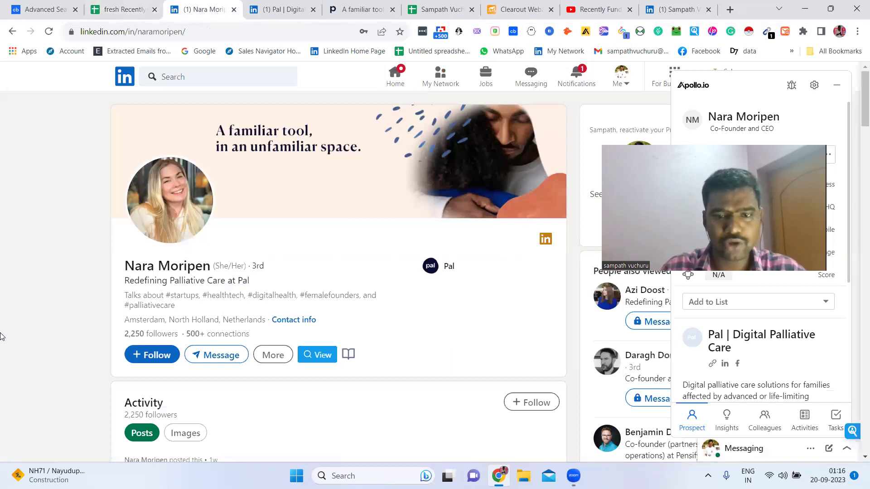
scroll(1, 336, "down", 4)
scroll(1, 336, "down", 7)
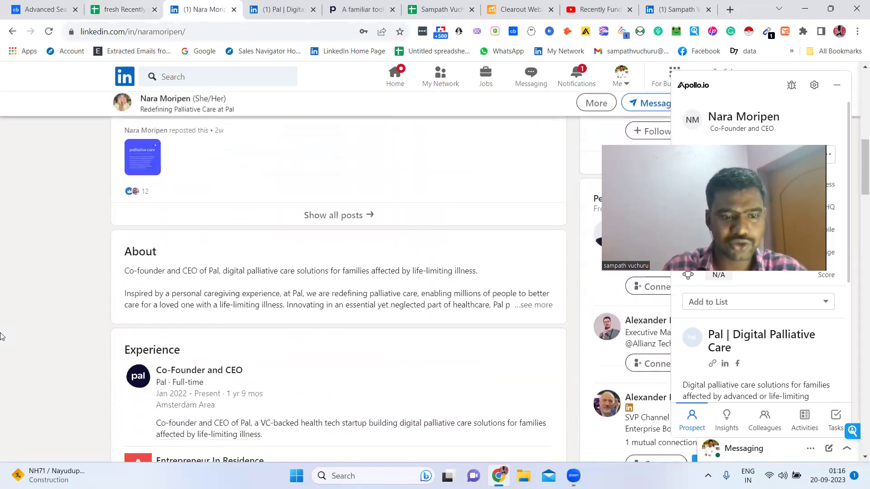
left_click_drag(157, 370, 252, 369)
key("ctrl+c")
left_click(123, 7)
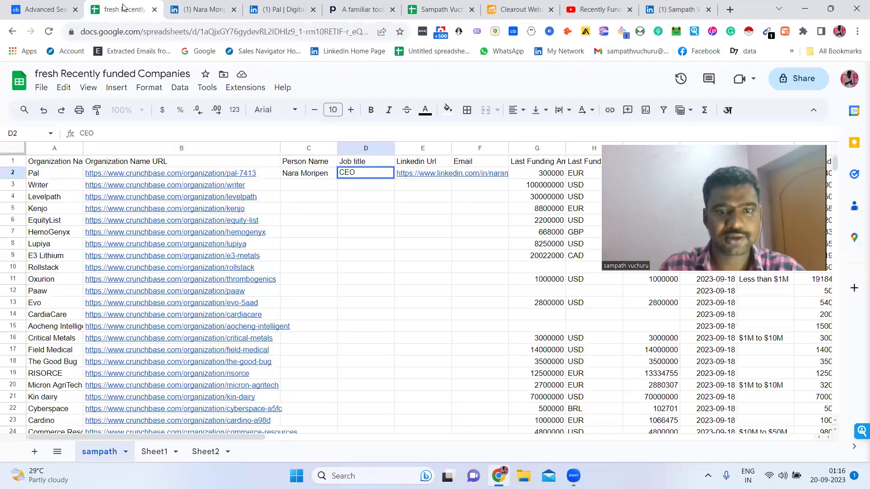
key("BackSpace")
key("BackSpace")
key("BackSpace")
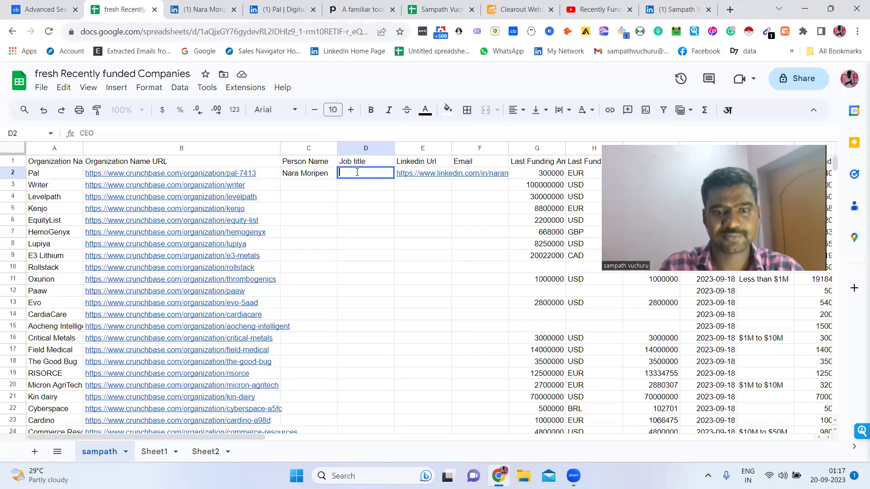
key("ctrl+v")
left_click(477, 202)
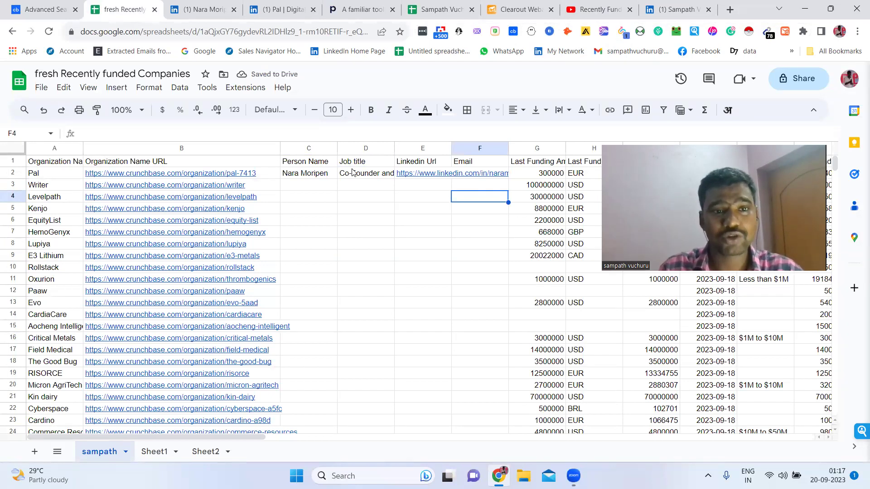
left_click(196, 7)
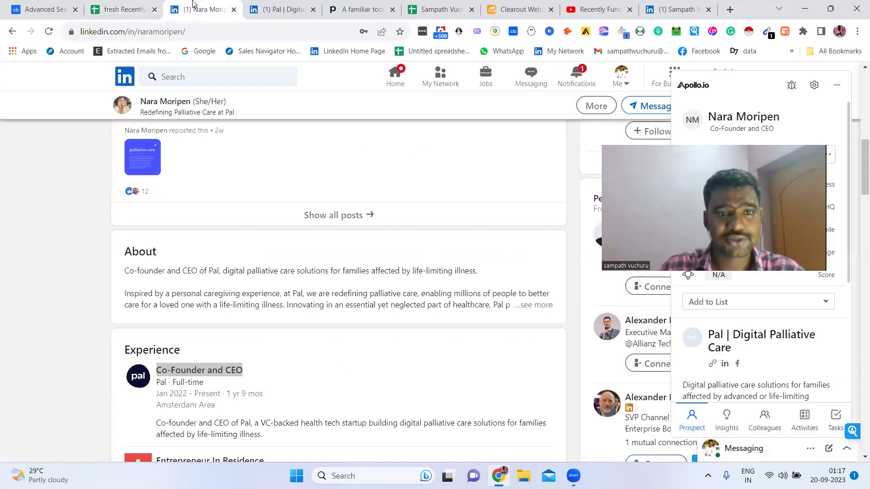
left_click_drag(856, 149, 849, 75)
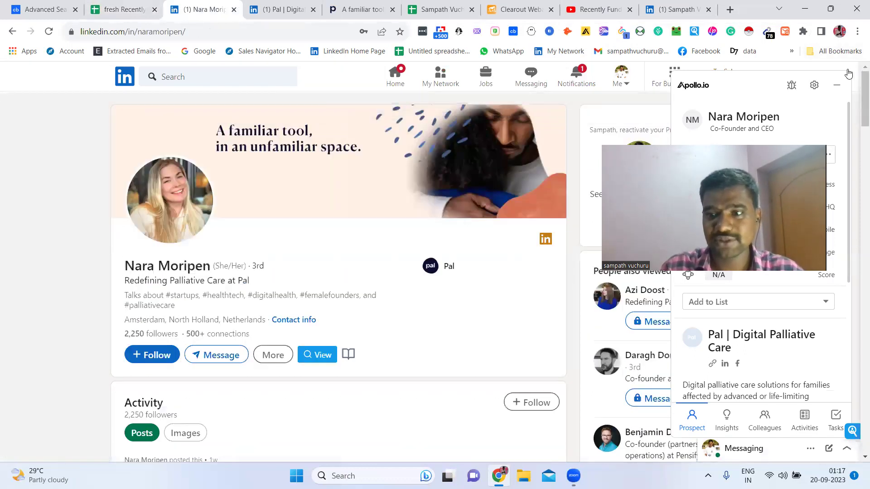
Look up the contact's personal and company email addresses in the contact-finder extension.
left_click(842, 84)
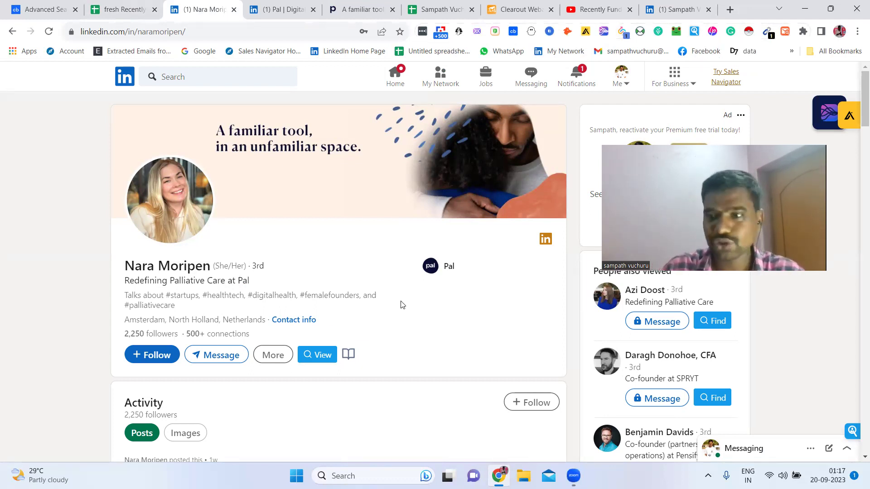
left_click(847, 112)
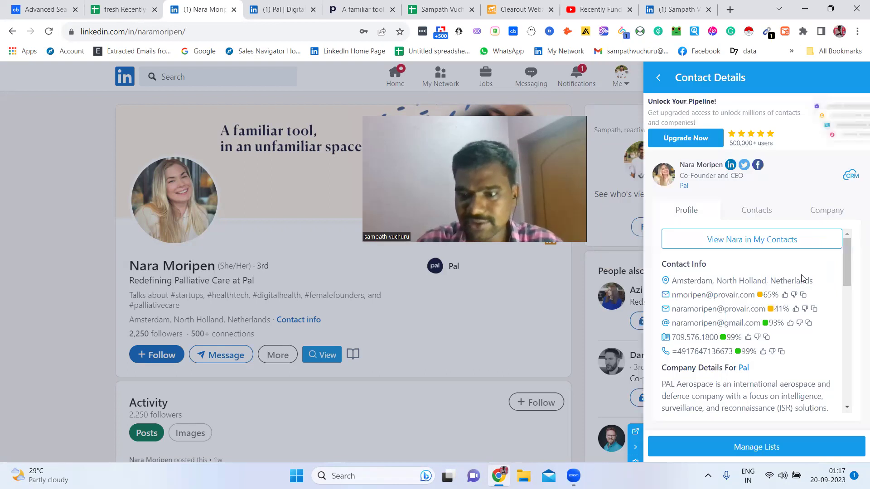
double_click(751, 321)
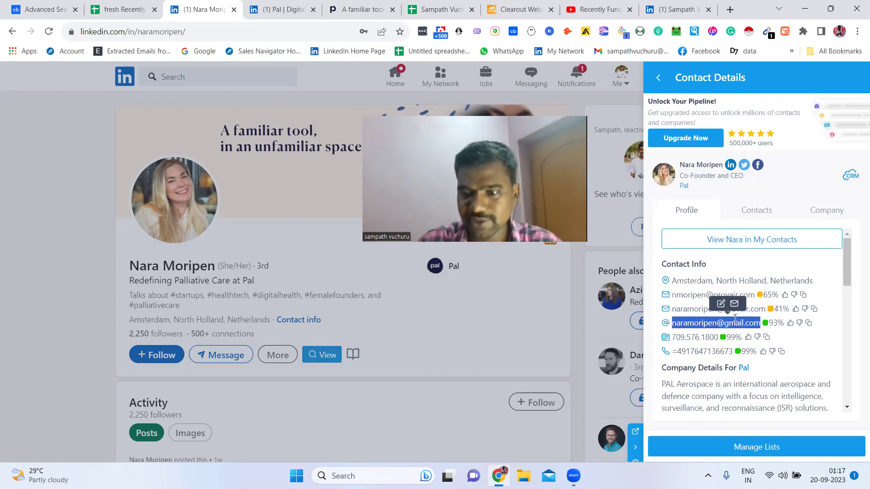
double_click(734, 310)
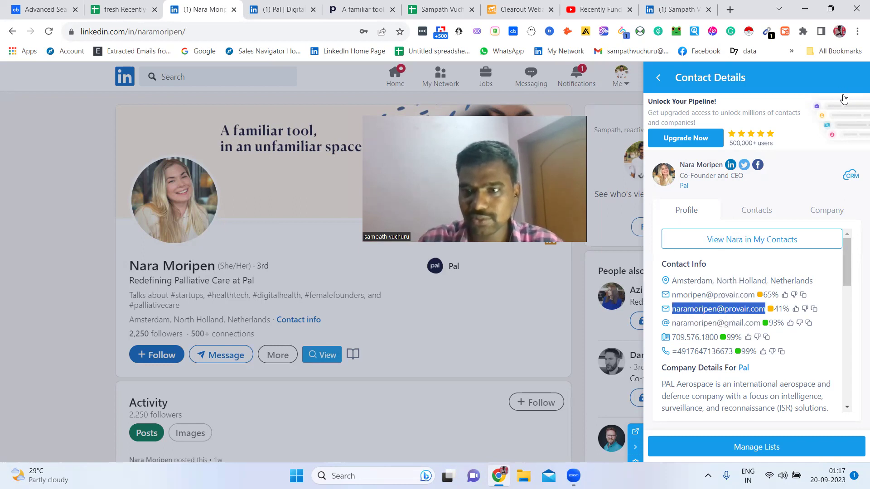
left_click(657, 78)
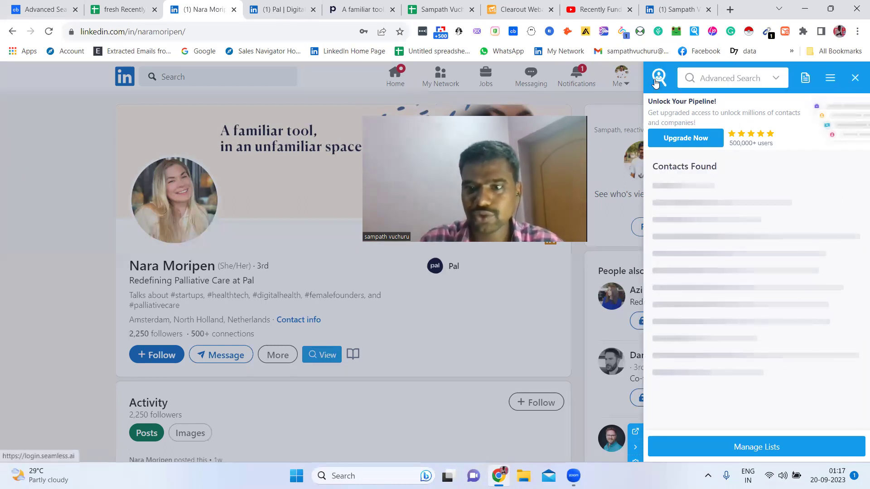
Copy the contact's business email from the Apollo prospect panel.
left_click(855, 81)
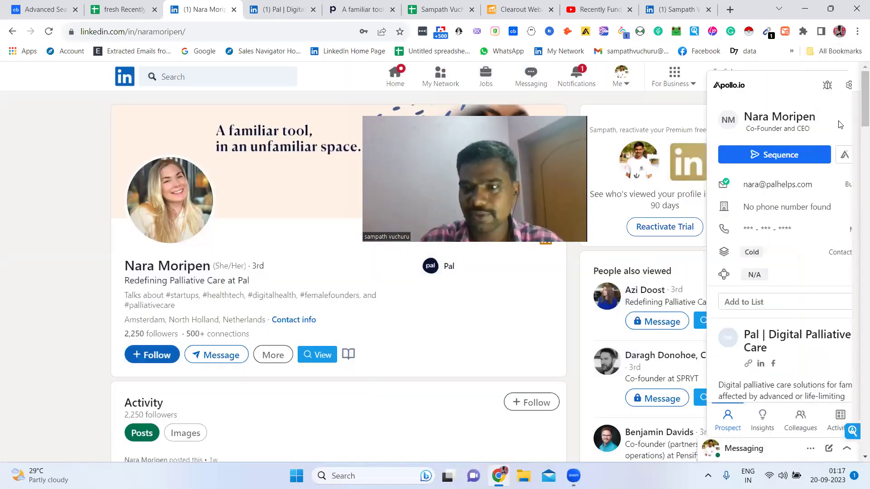
mouse_move(781, 186)
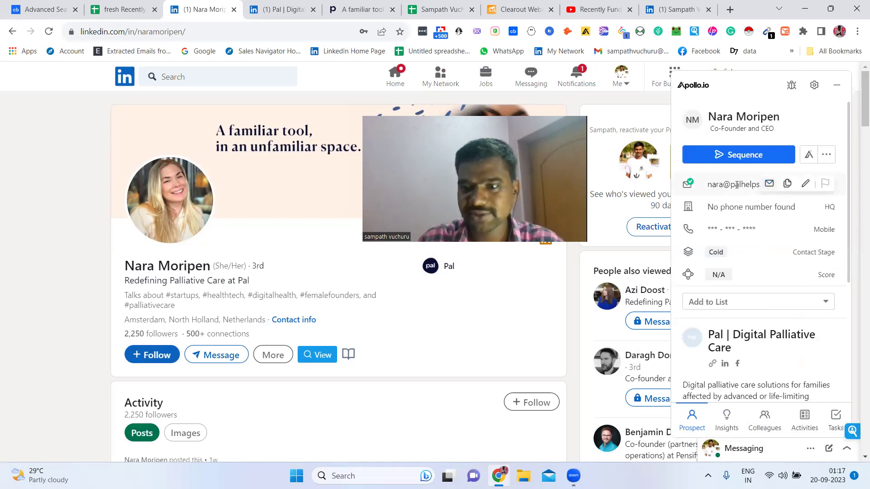
left_click(789, 185)
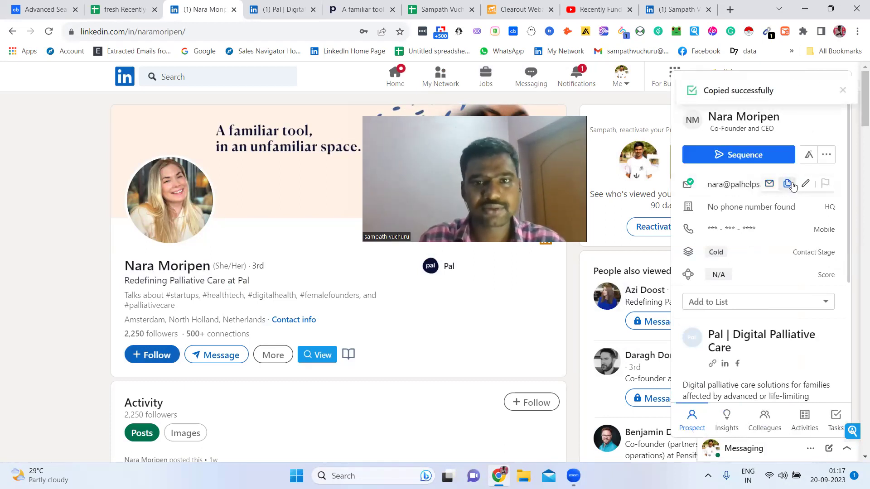
left_click(536, 4)
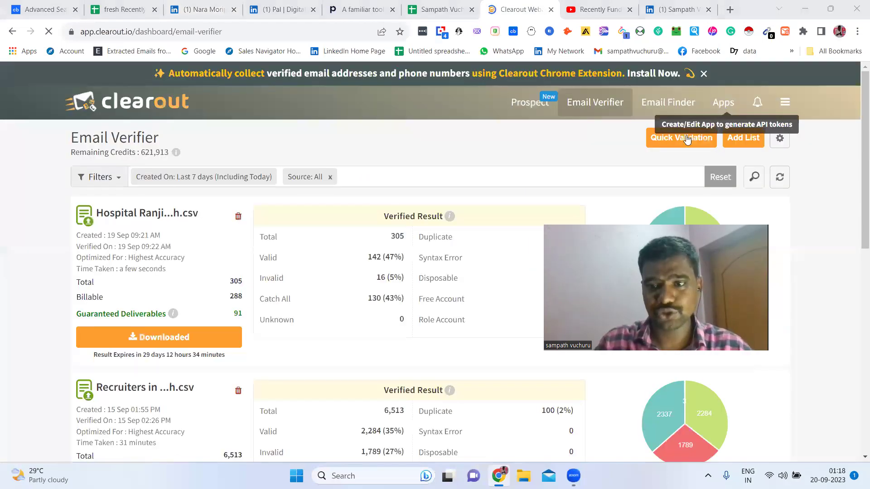
Quick-validate the copied CEO email in Clearout, confirming it is Valid and safe to send.
left_click(686, 136)
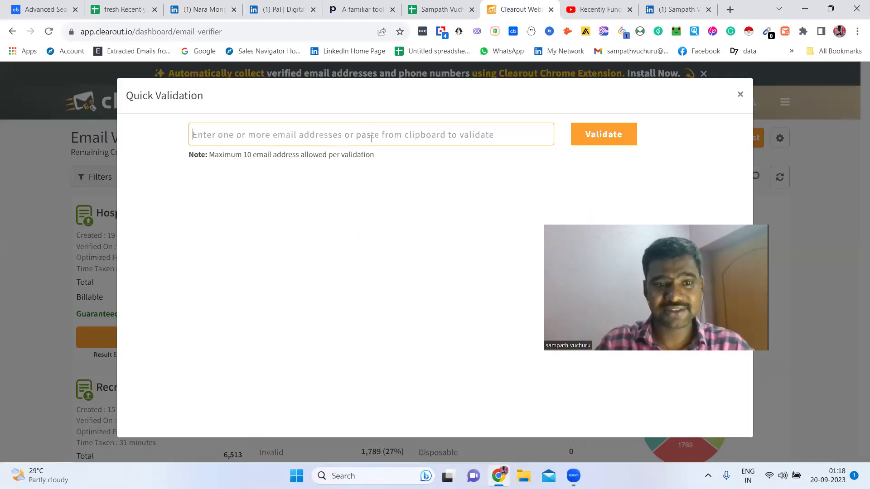
key("ctrl+v")
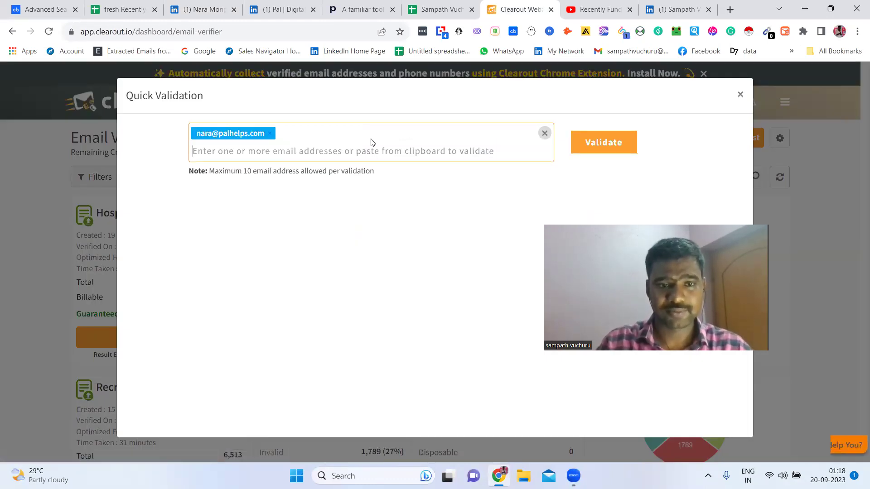
left_click(604, 141)
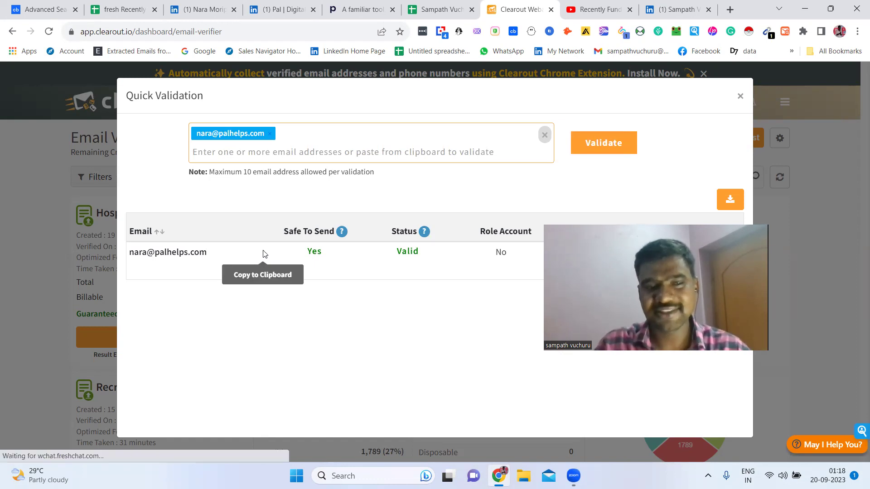
left_click(133, 11)
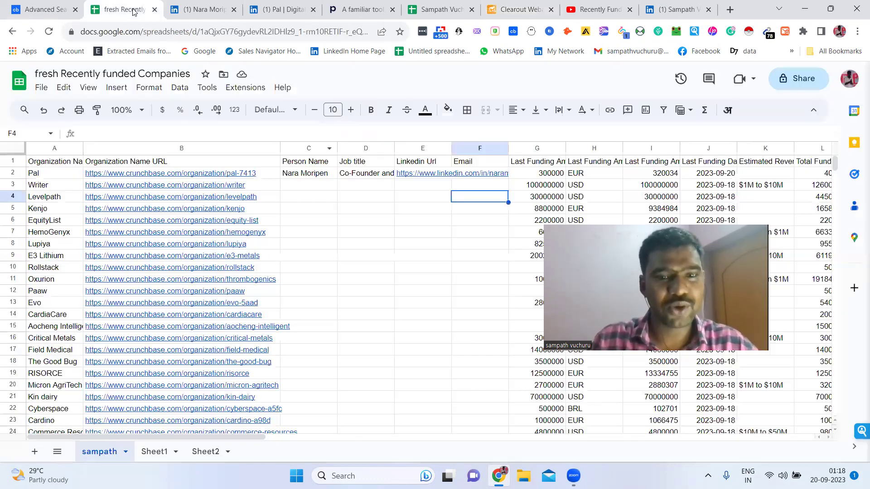
Paste the validated email into Pal's Email cell F2.
left_click(499, 177)
key("ctrl+v")
left_click(482, 191)
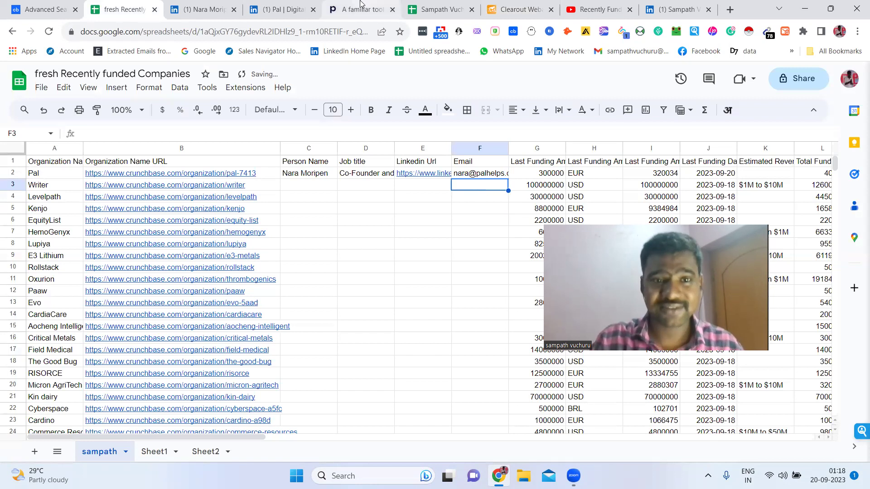
Close the finished LinkedIn profile and Pal People tabs.
left_click(239, 5)
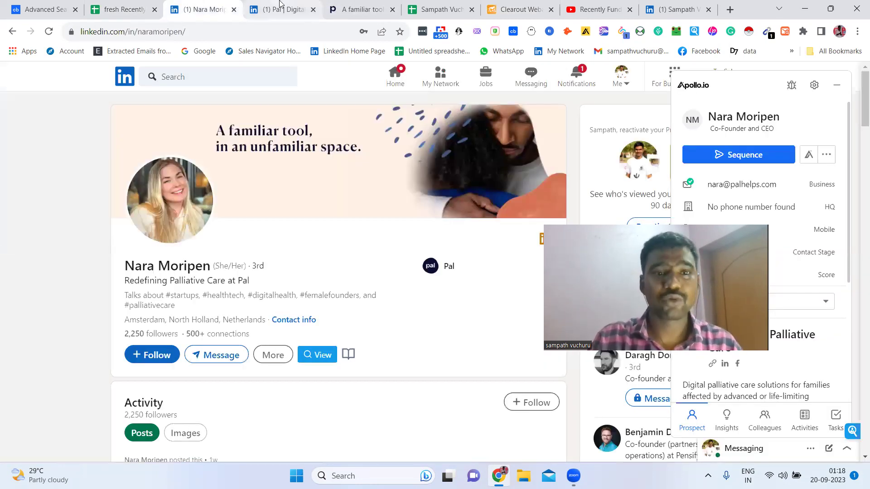
left_click(281, 6)
left_click_drag(855, 202, 858, 313)
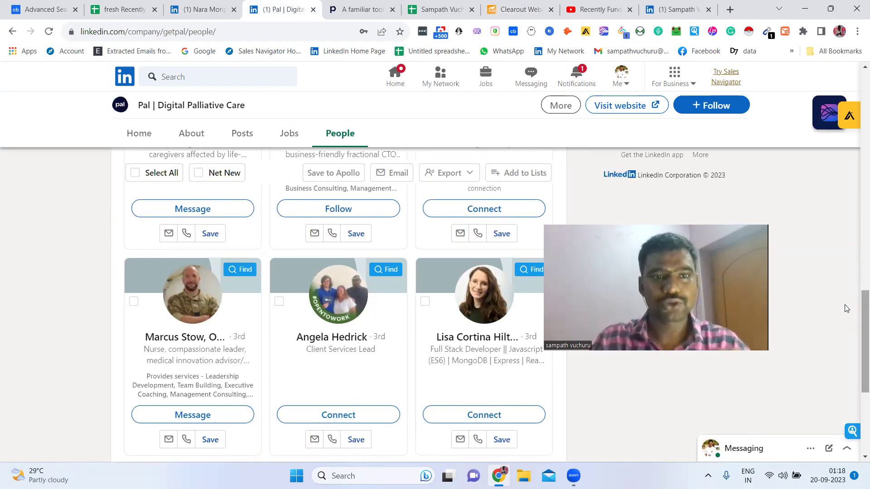
left_click(134, 6)
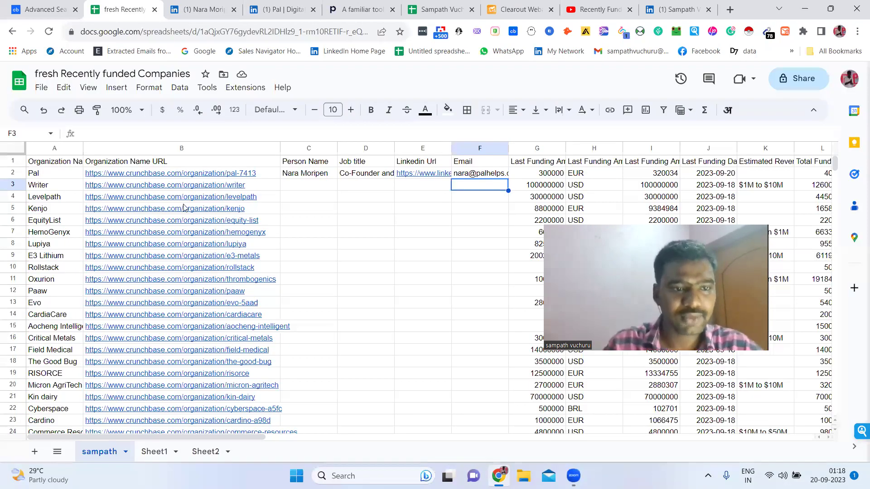
left_click(233, 9)
left_click(224, 10)
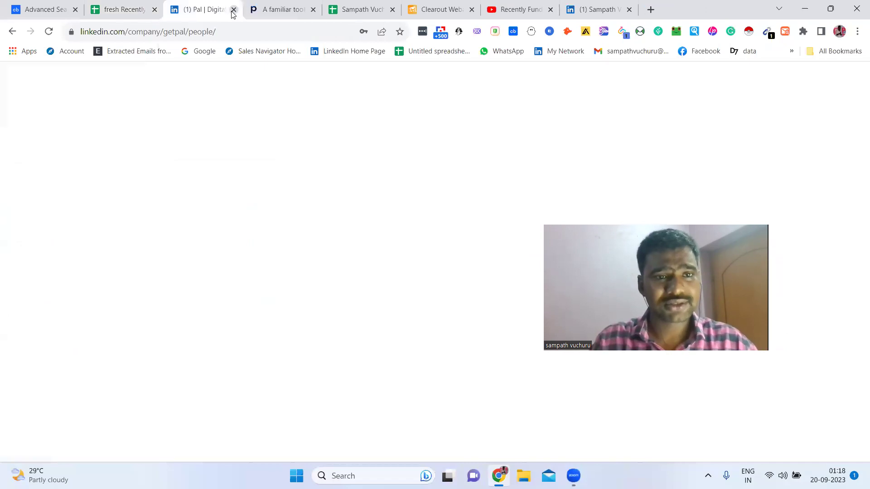
left_click(233, 9)
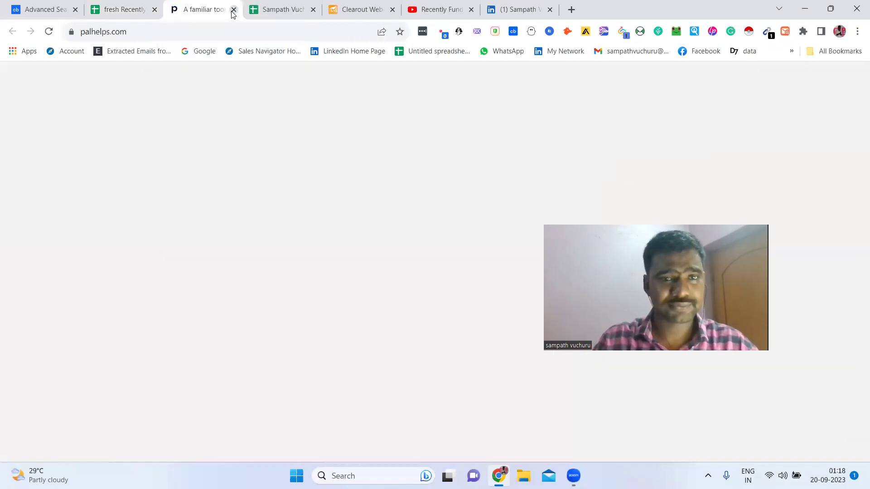
Close Pal's website tab and read across Writer's row to its LinkedIn URL.
left_click(233, 10)
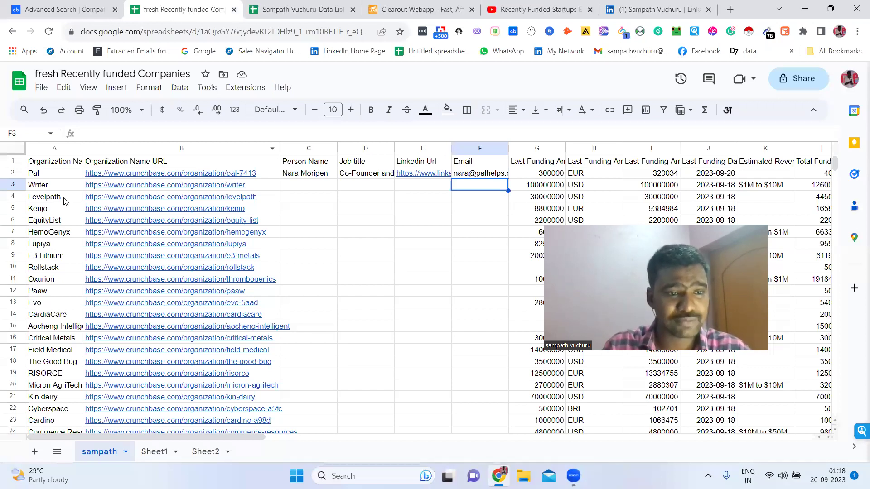
left_click(61, 189)
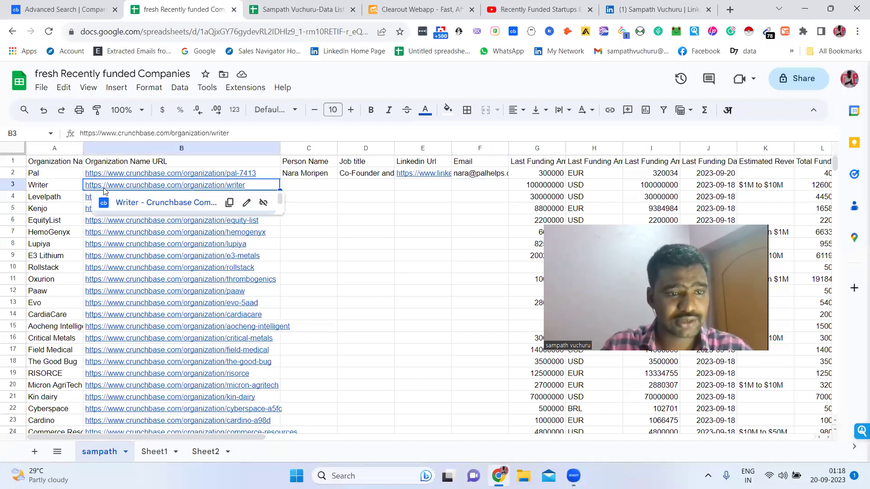
key("Right")
key("Right")
key("Right")
key("Right")
key("Right")
key("Right")
key("Right")
key("Right")
key("Right")
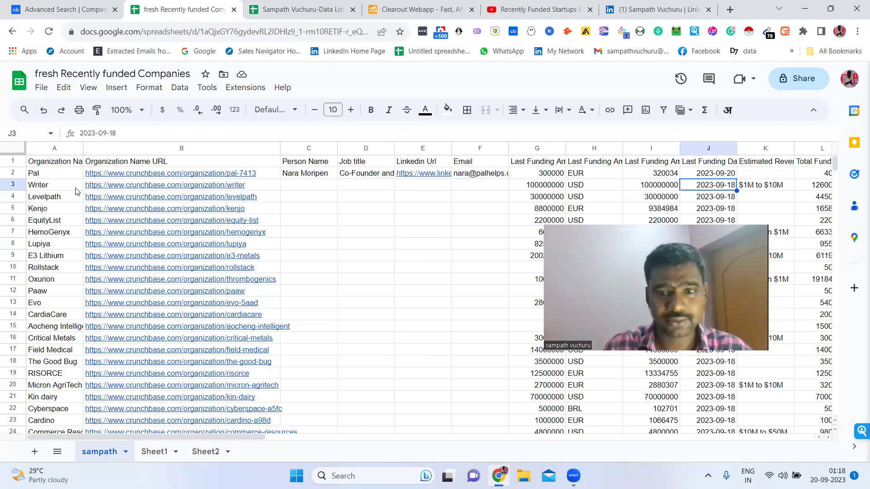
key("Right")
key("Right")
key("Right")
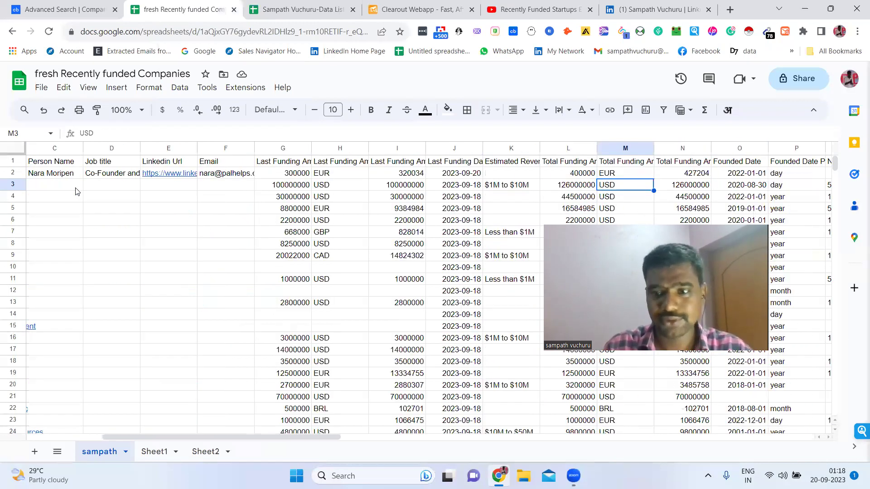
key("Right")
key("Right")
key("Right")
key("Right")
key("Right")
key("Right")
key("Right")
key("Right")
key("Right")
key("Right")
key("Right")
key("Right")
key("Right")
key("Right")
key("Right")
key("Right")
key("Right")
key("Right")
key("Right")
key("Right")
key("Right")
key("Right")
key("Right")
key("Right")
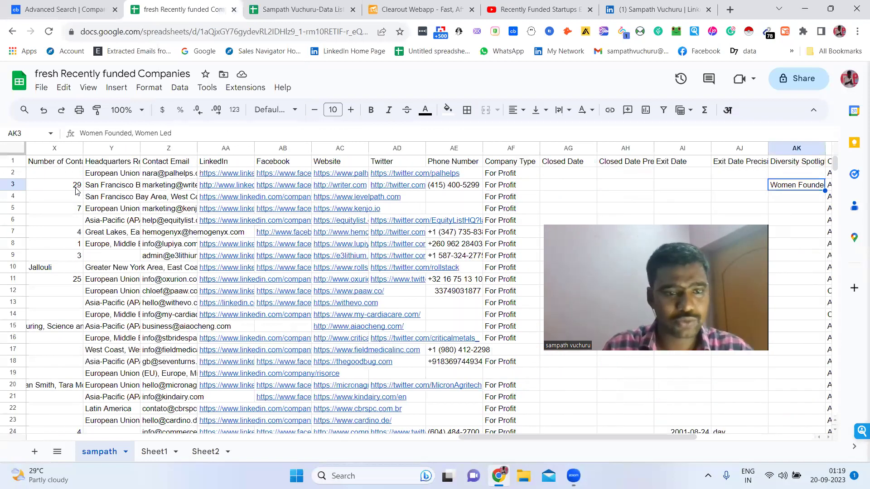
key("Left")
key("Left")
key("Left")
key("Left")
key("Left")
key("Left")
key("Left")
key("Left")
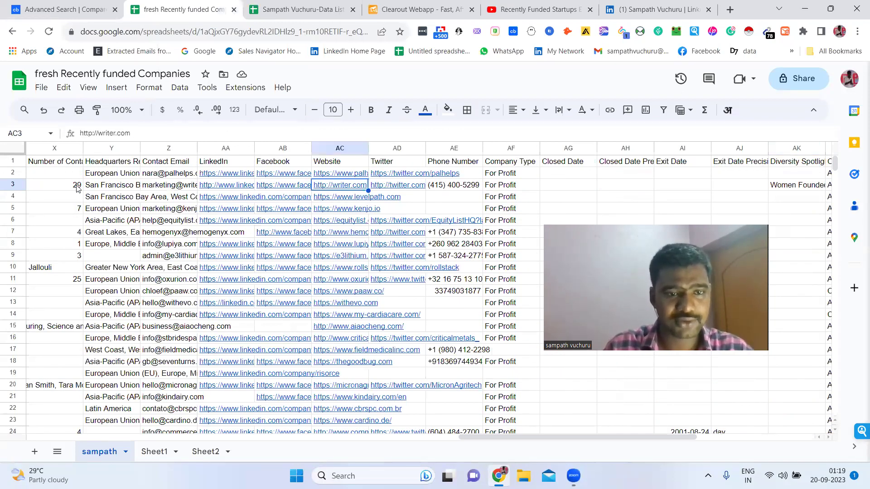
key("Left")
Open Writer's LinkedIn company page and writer.com in new tabs from row 3.
left_click(230, 186)
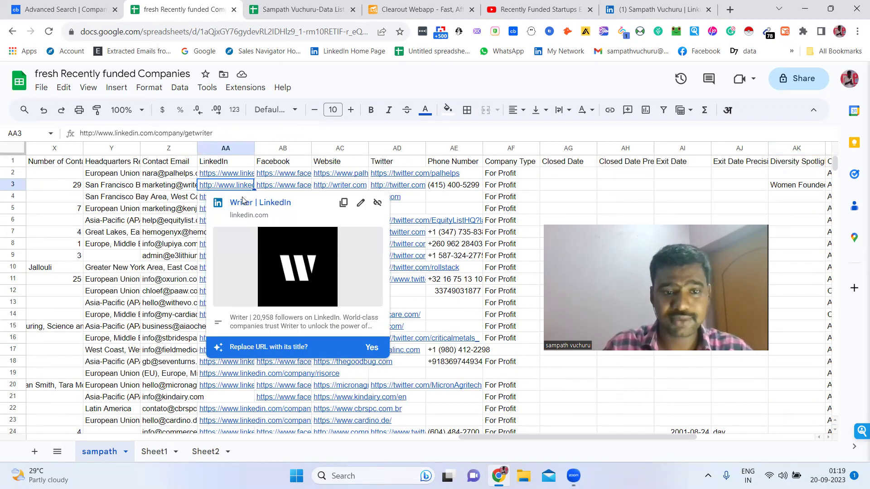
left_click(243, 202)
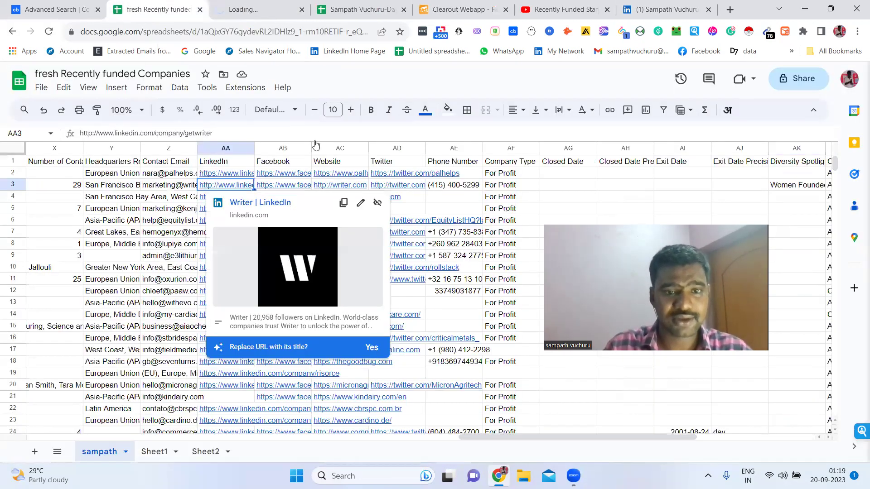
left_click(357, 186)
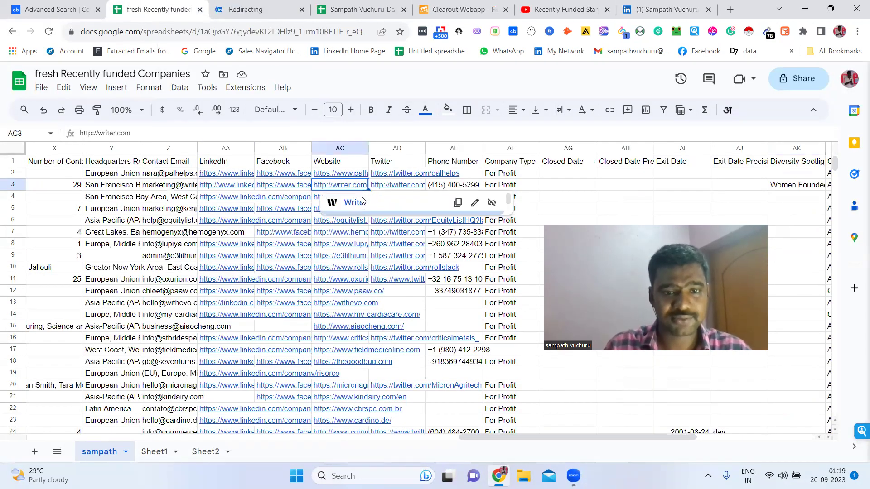
left_click(363, 203)
left_click(153, 4)
key("ctrl+Left")
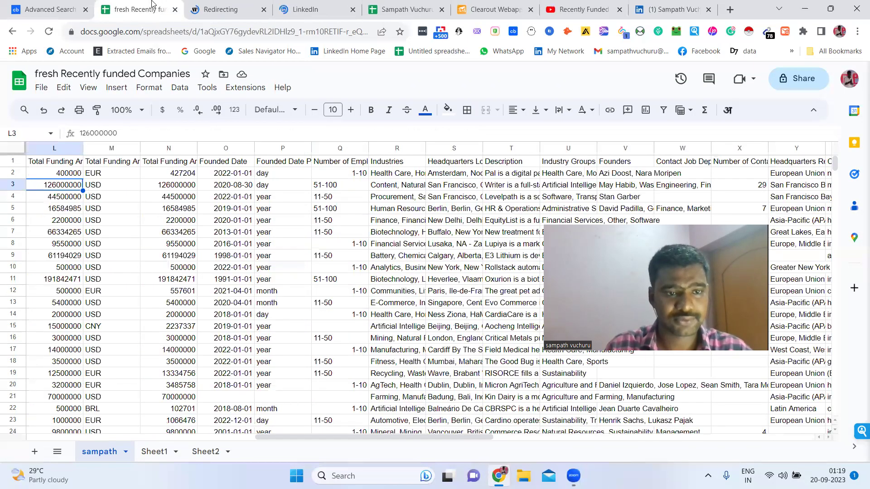
key("Left")
key("Left")
key("Left")
key("Left")
key("Left")
key("Left")
key("Left")
key("Left")
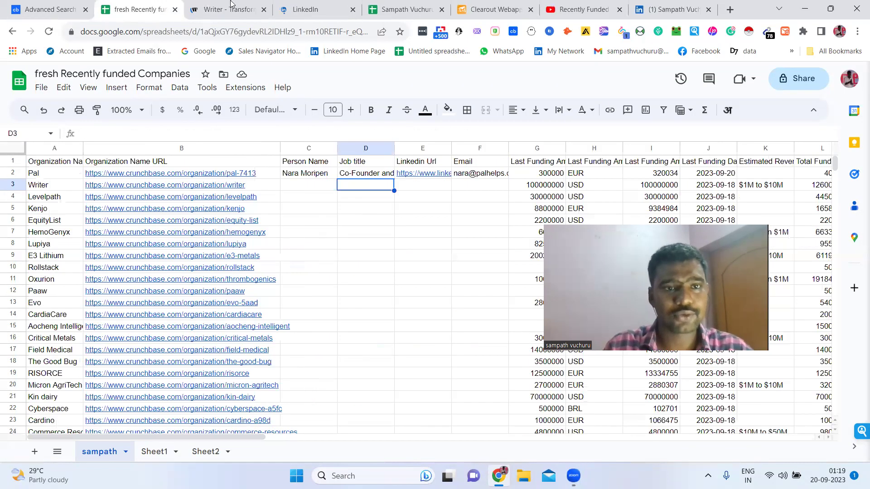
left_click(233, 5)
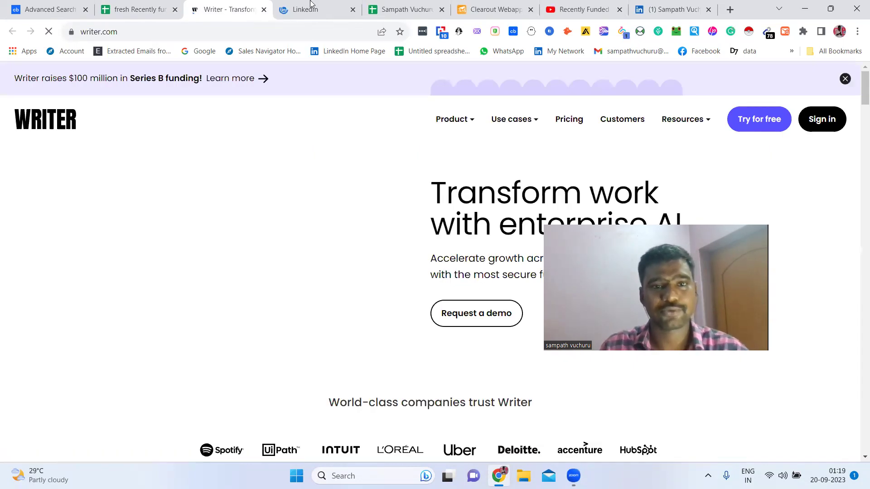
Show Writer's 452-employee LinkedIn People page with the Apollo.io prospect list open.
left_click(311, 3)
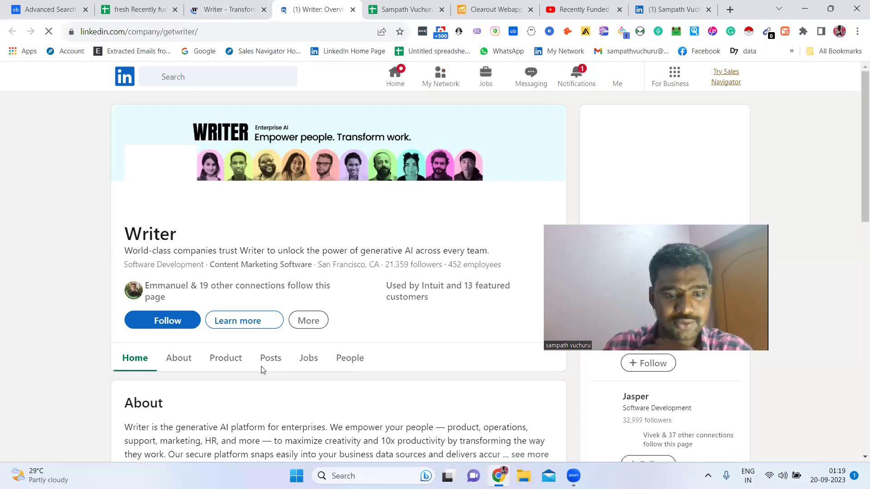
left_click(341, 362)
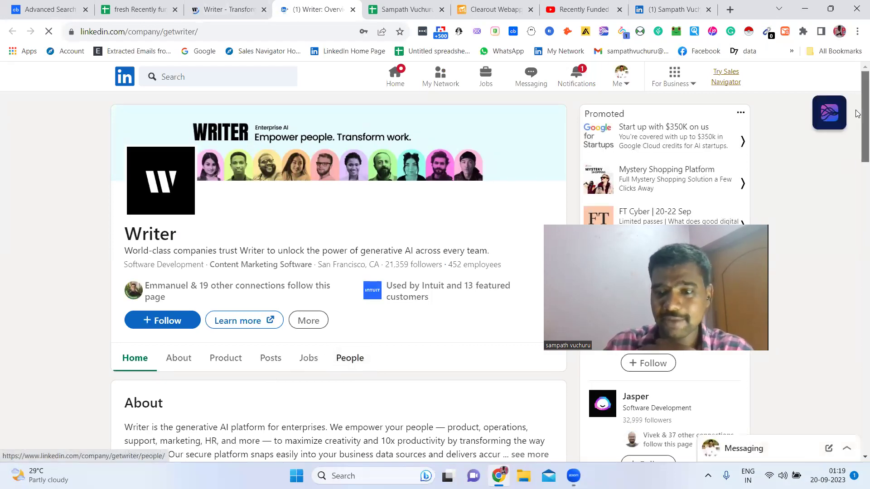
scroll(858, 176, "down", 3)
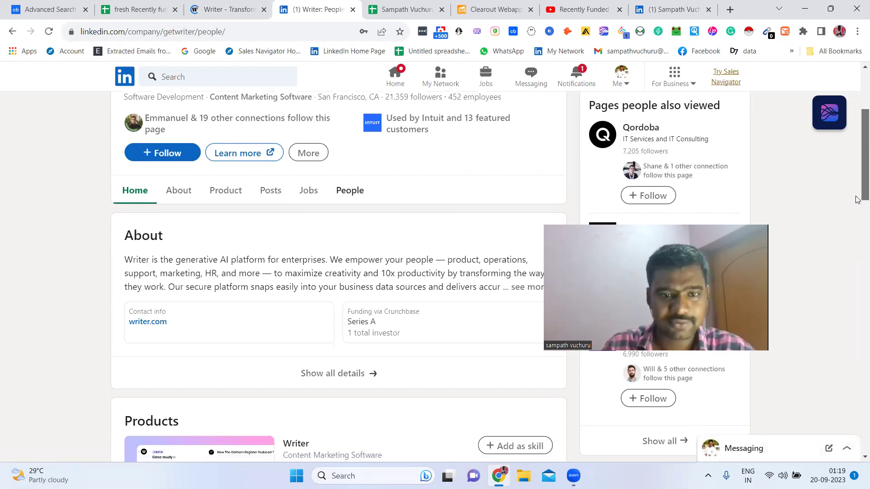
scroll(857, 264, "down", 5)
left_click_drag(857, 264, 857, 165)
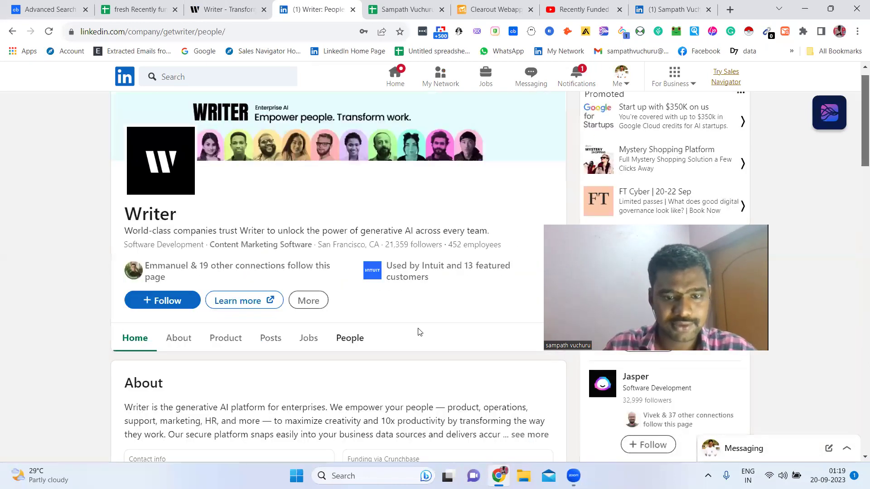
left_click(353, 339)
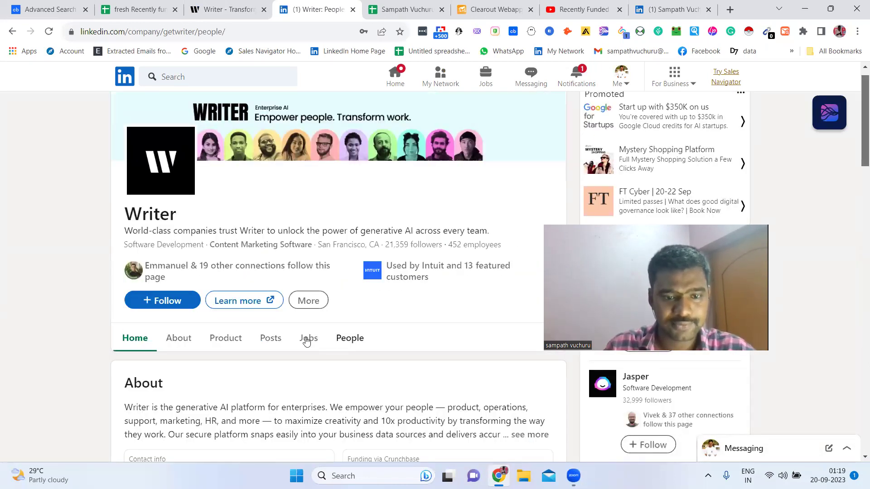
left_click_drag(858, 173, 857, 450)
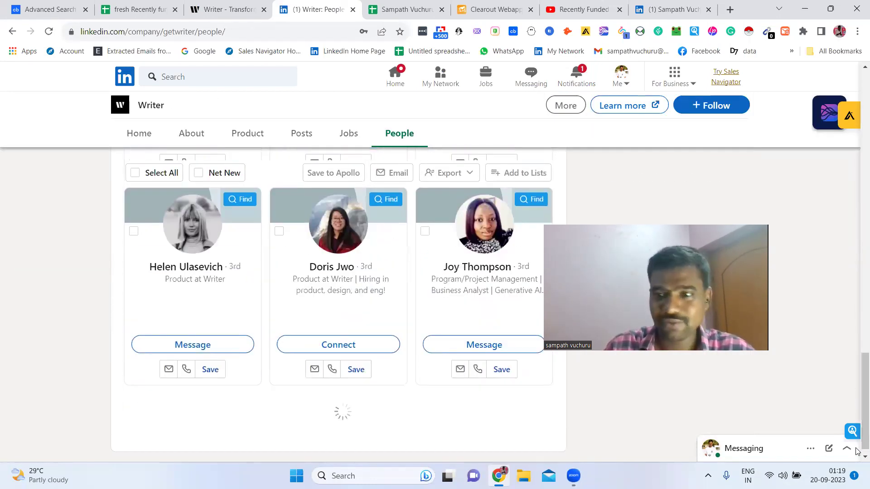
left_click(855, 104)
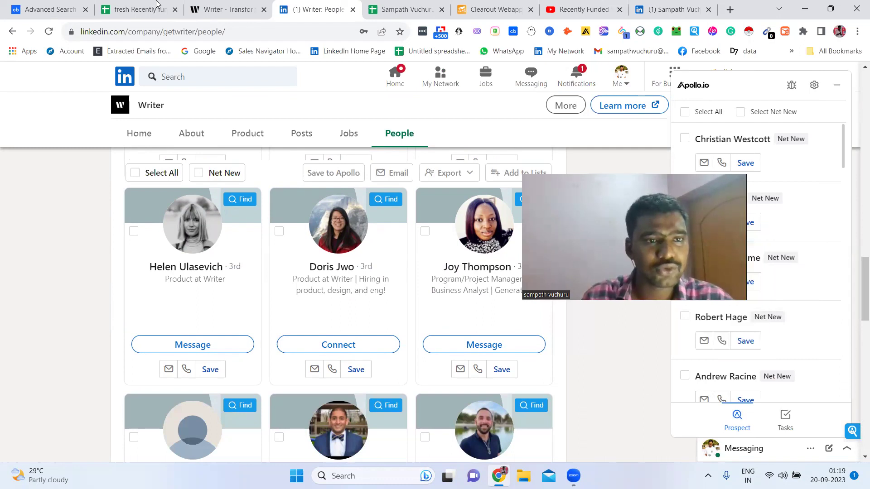
left_click(136, 9)
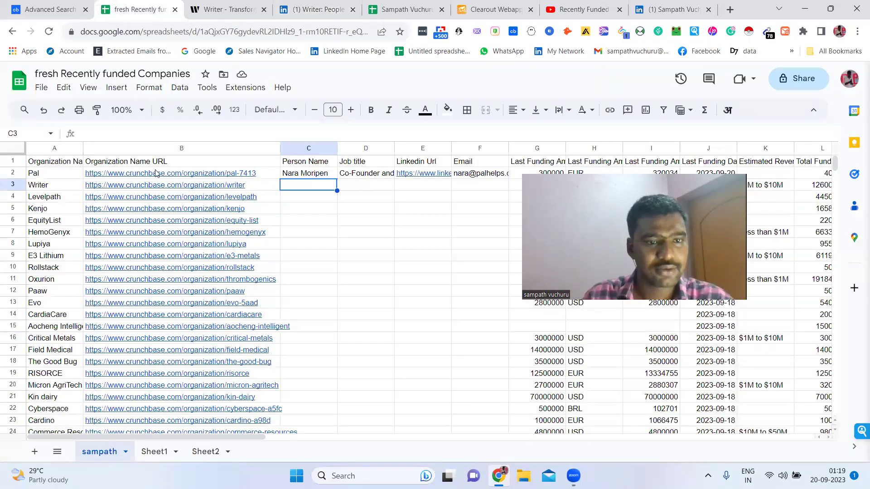
Open Writer's Crunchbase page from B3, browse its 29 contacts, and open the CTO's LinkedIn profile.
left_click(152, 184)
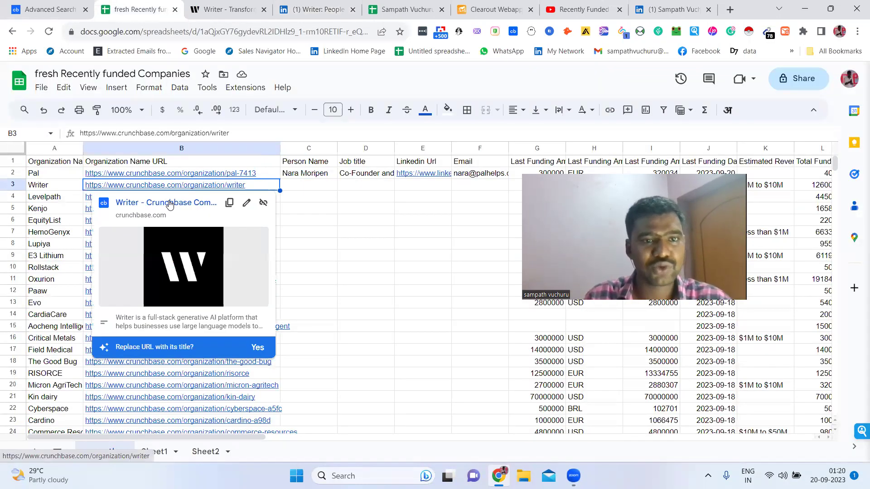
key("alt+Return")
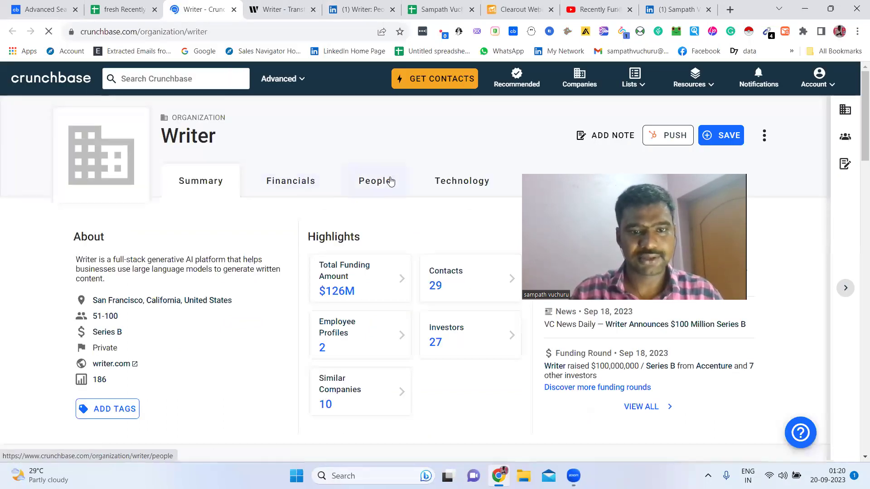
left_click(390, 181)
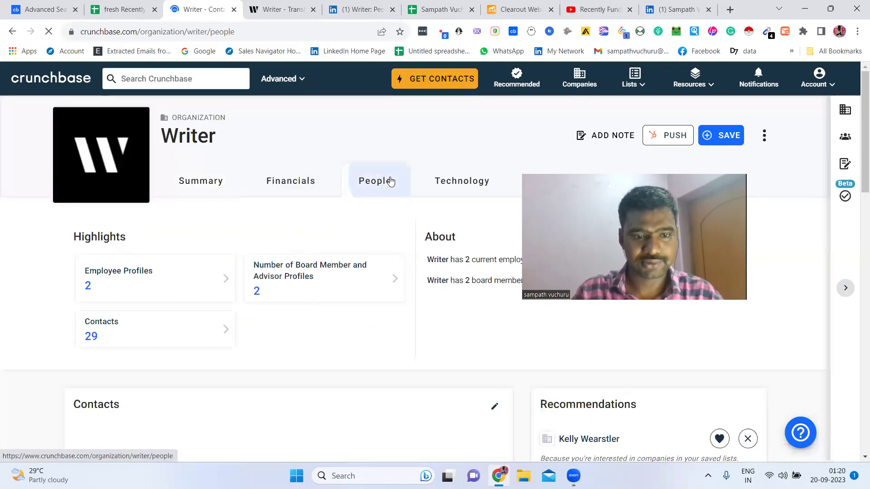
left_click(184, 289)
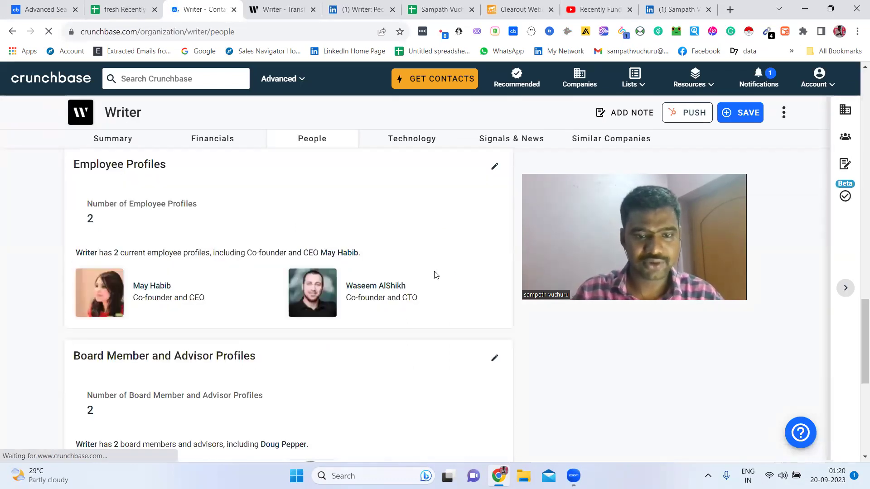
left_click_drag(857, 173, 857, 154)
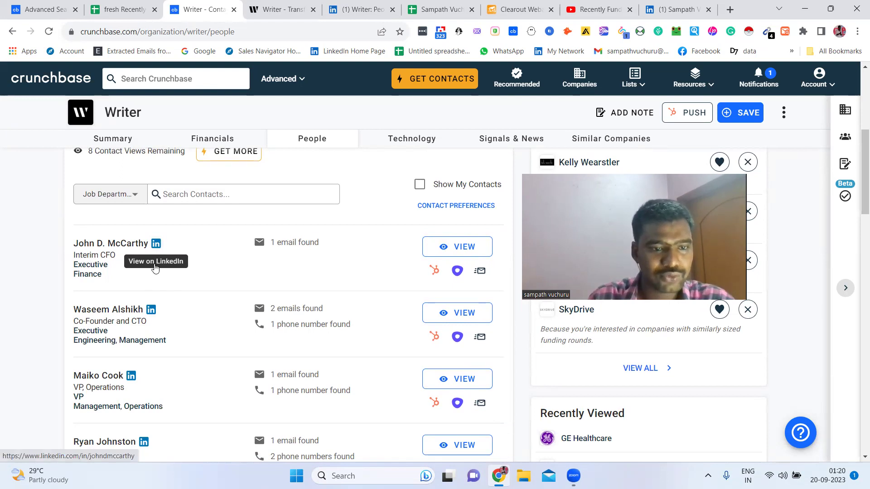
left_click(151, 309)
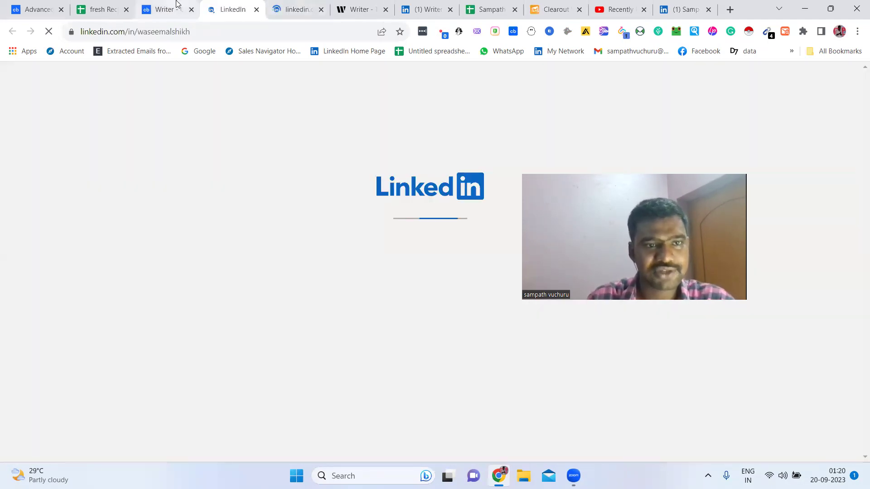
Glance at the CTO's loaded LinkedIn profile, then go back to the sheet at Writer's row.
left_click(177, 6)
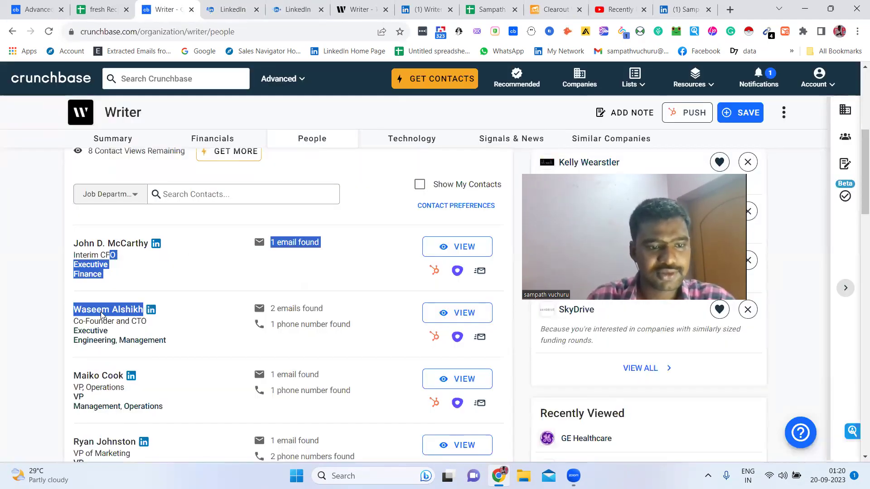
left_click(294, 9)
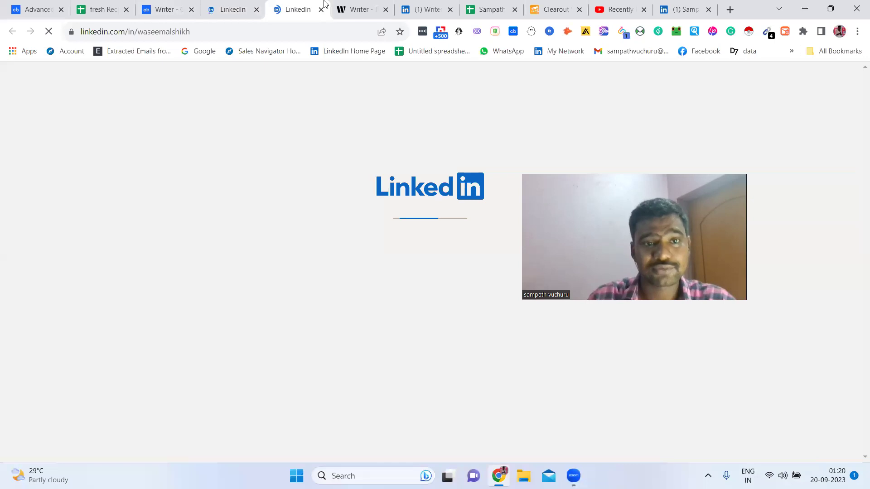
left_click(234, 4)
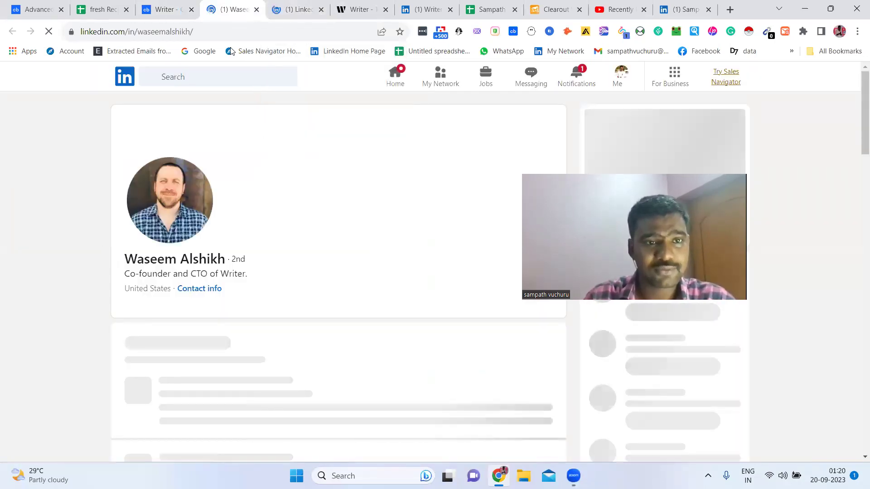
left_click(119, 4)
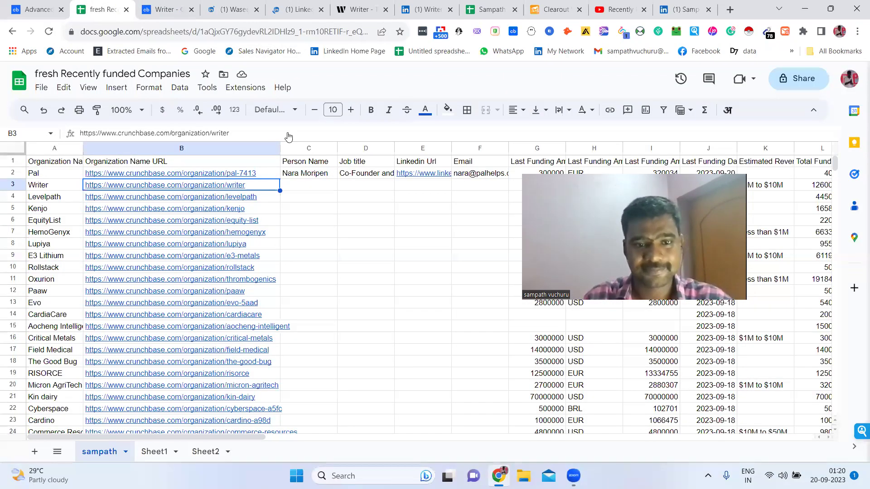
Paste the profile URL into Writer's Linkedin Url cell E3 and select the contact's name on LinkedIn.
double_click(430, 183)
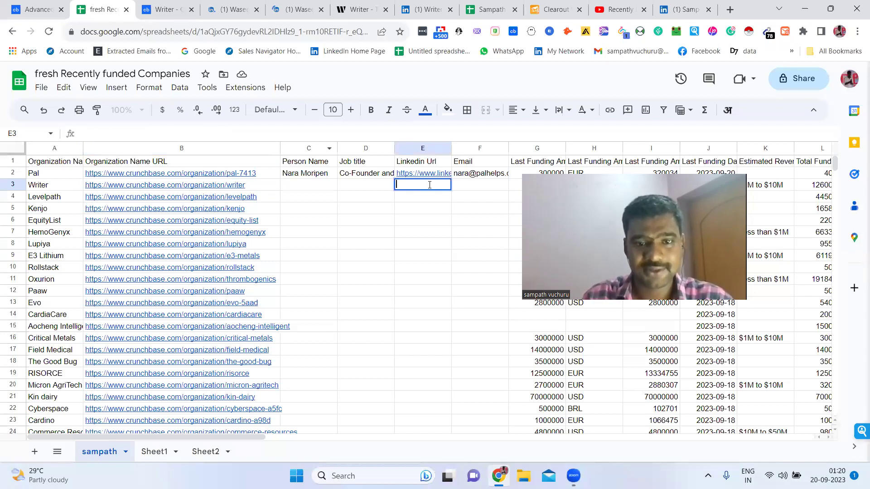
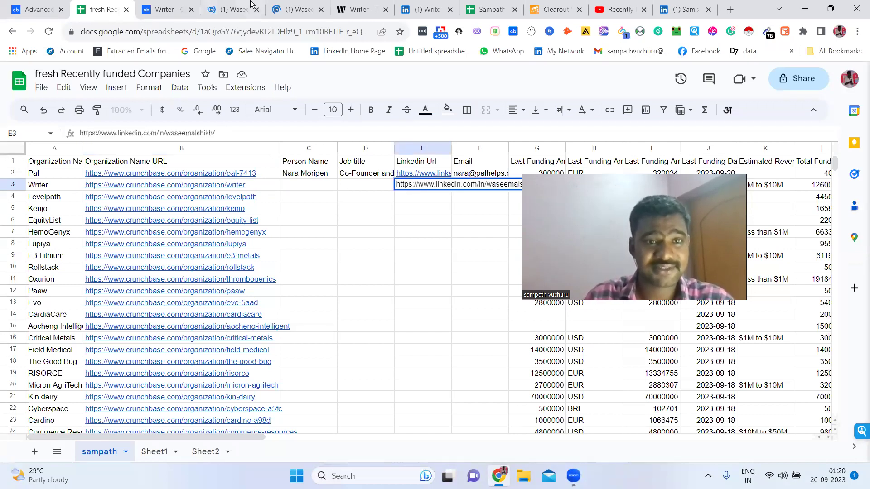
left_click(252, 4)
left_click(179, 262)
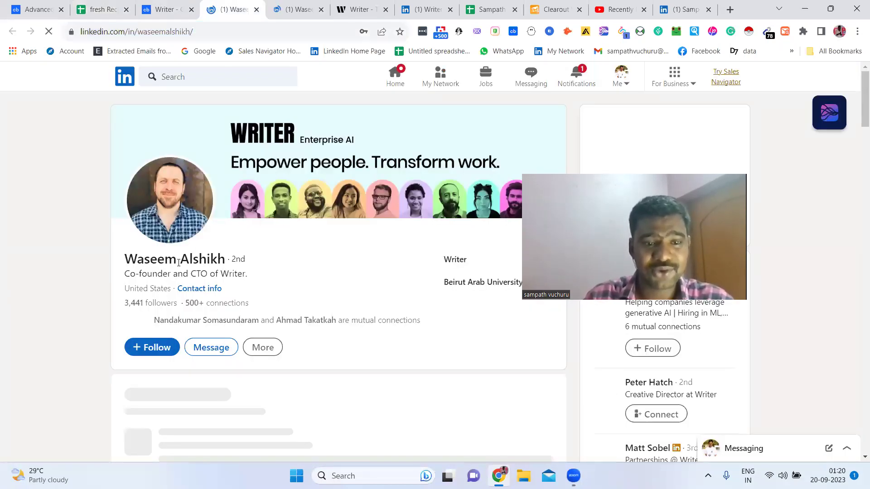
triple_click(135, 258)
key("ctrl+c")
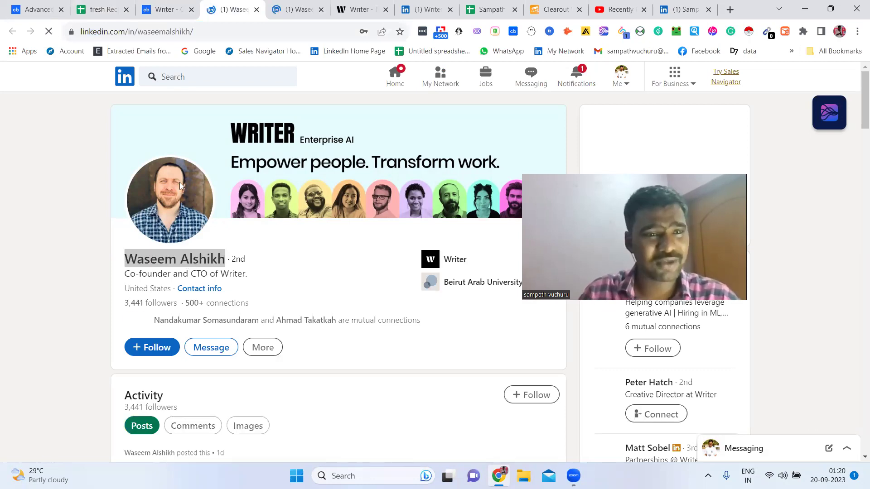
Paste the contact's name into Writer's Person Name cell C3.
left_click(125, 4)
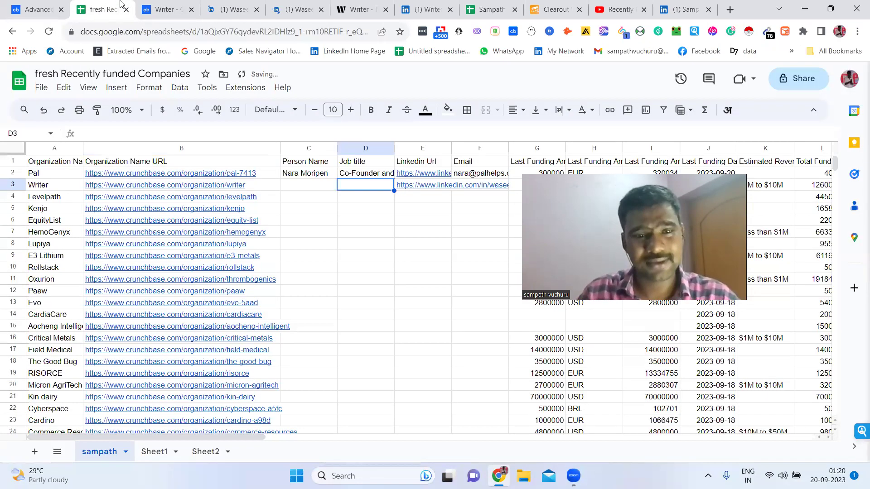
left_click(322, 187)
key("ctrl+v")
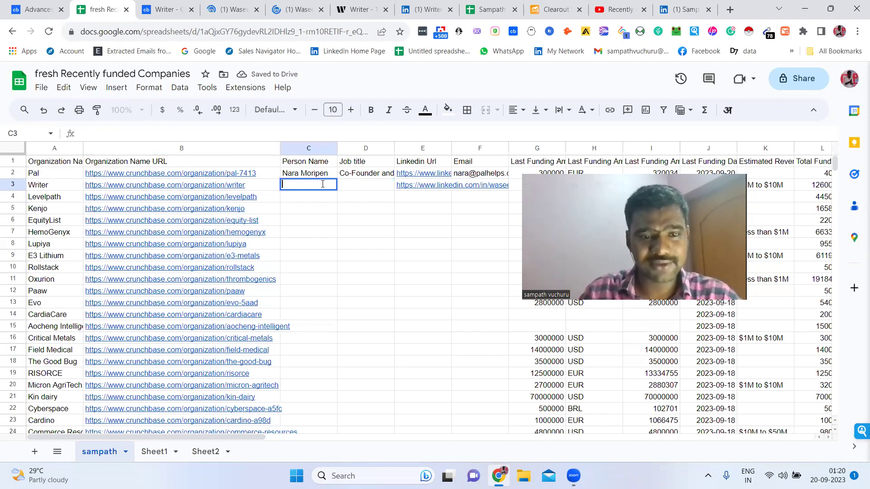
double_click(358, 184)
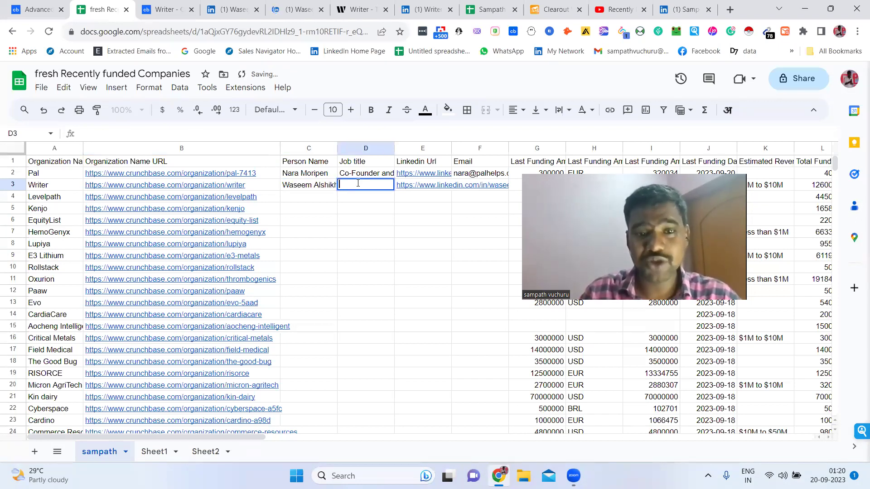
left_click(184, 4)
left_click(216, 5)
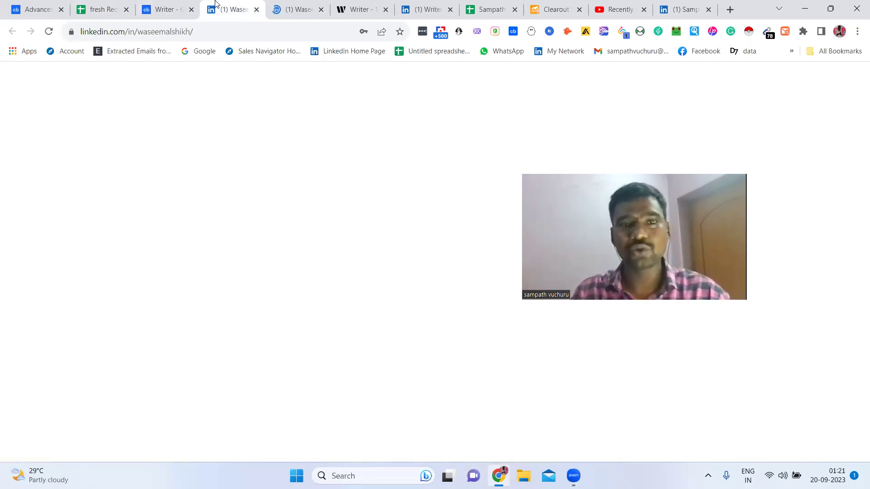
left_click(128, 3)
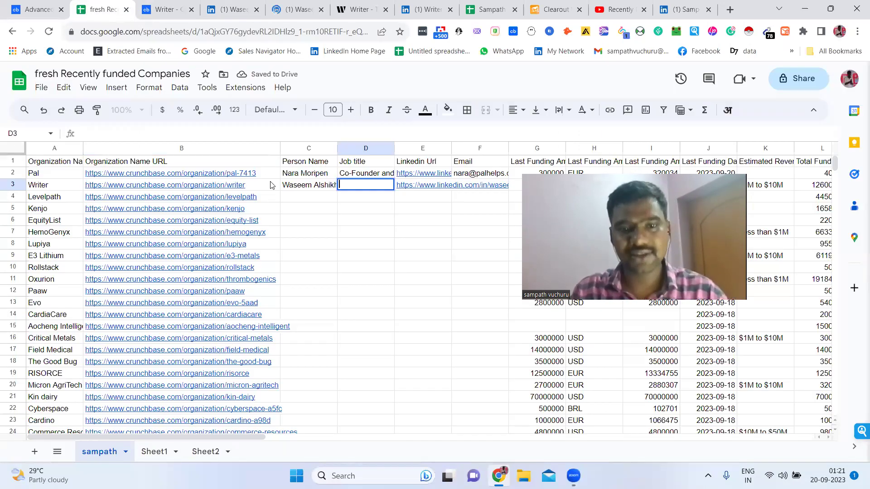
Move to Writer's Job title cell D3 and select the headline text on the contact's profile.
left_click(306, 245)
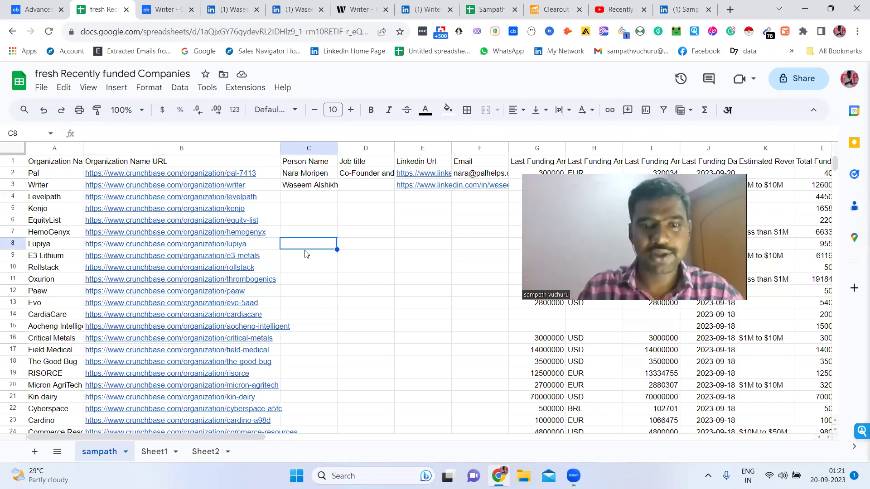
key("Up")
key("Up")
key("Up")
key("Up")
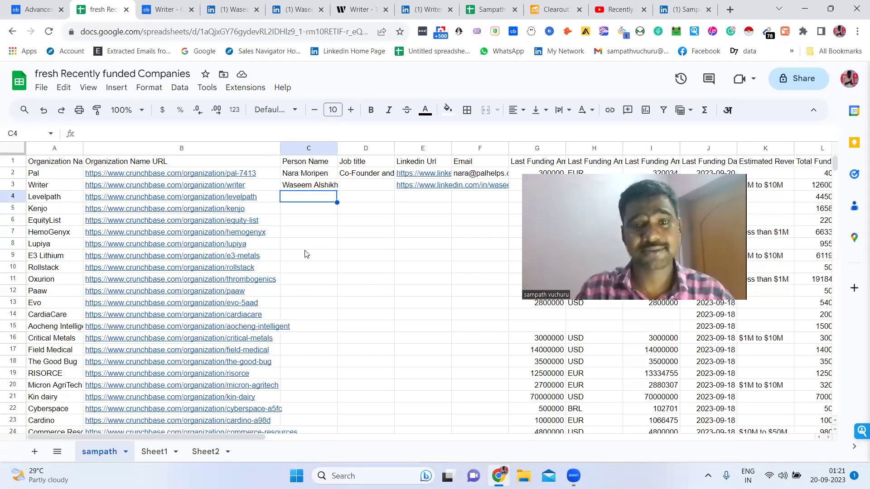
key("Up")
key("Up")
key("Right")
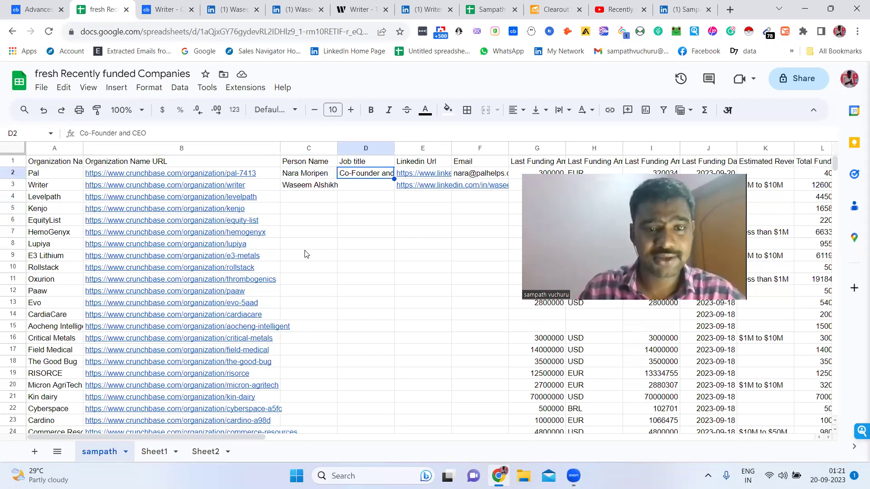
key("Down")
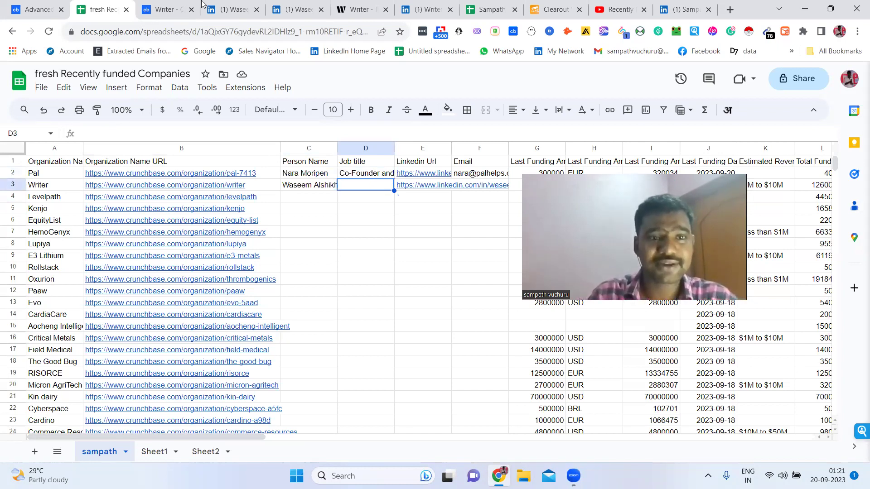
left_click(202, 4)
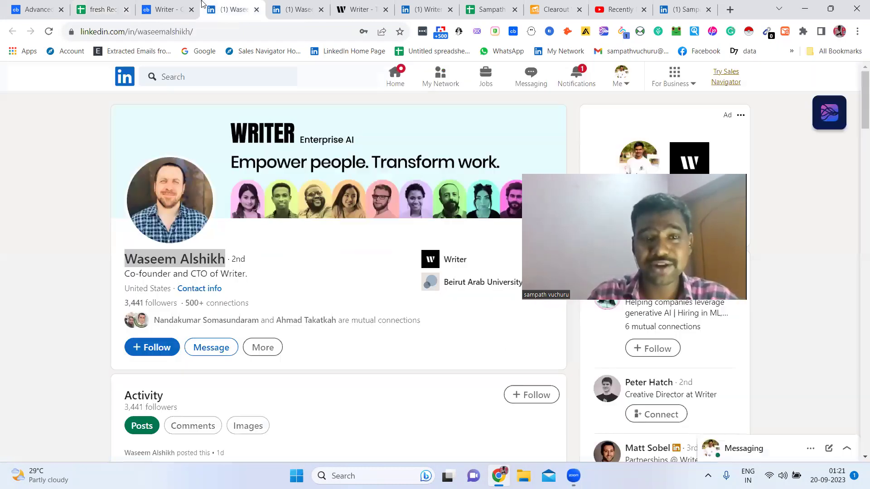
left_click(44, 240)
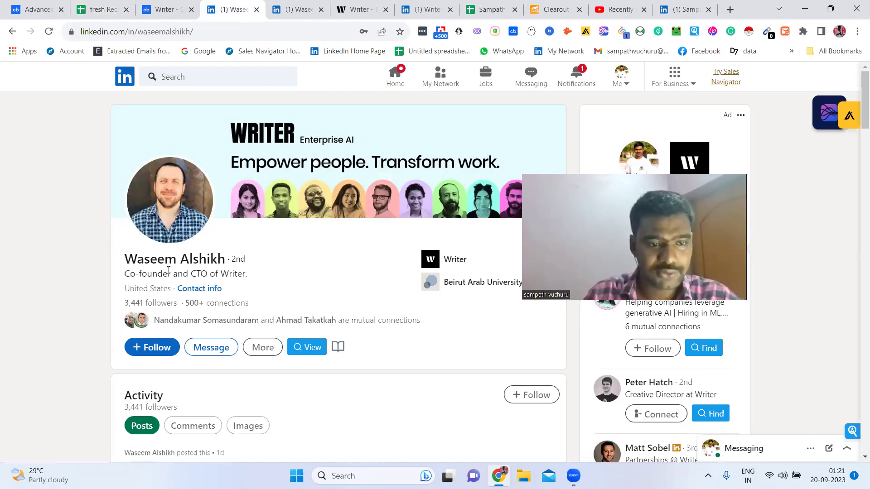
left_click_drag(125, 274, 208, 274)
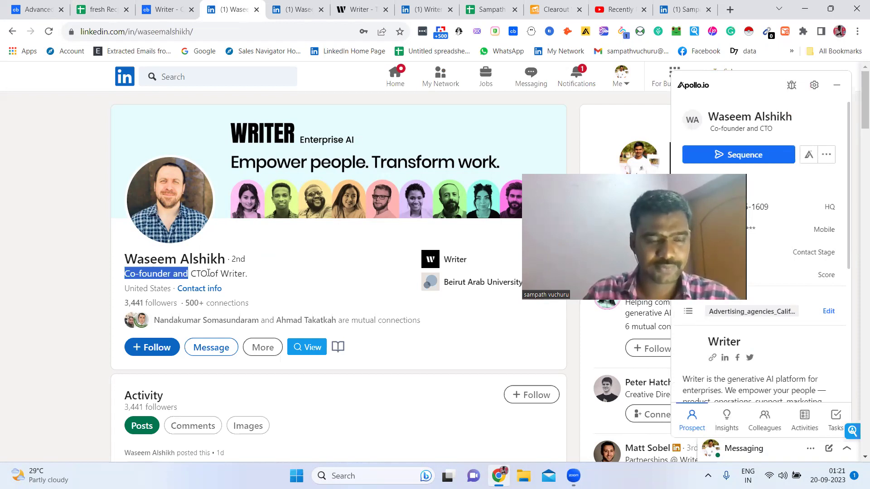
Paste the headline 'Co-founder and CTO of Writer.' into D3 and commit it.
left_click(179, 3)
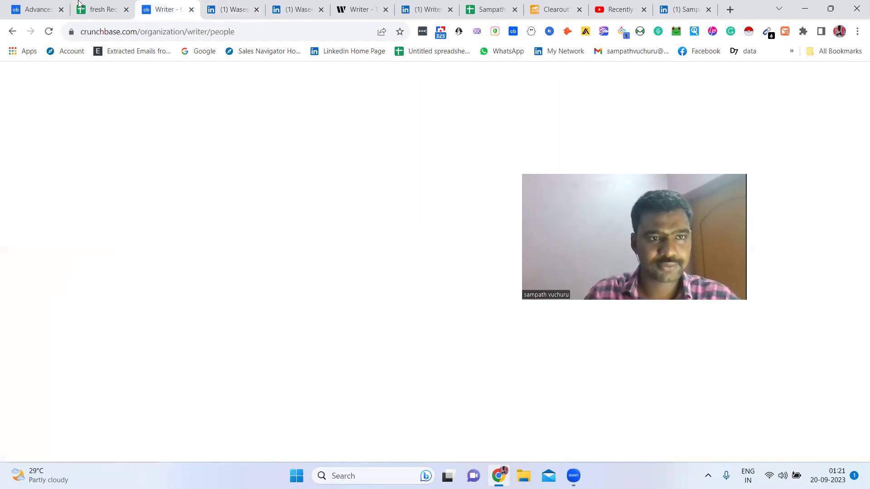
key("ctrl+shift+Tab")
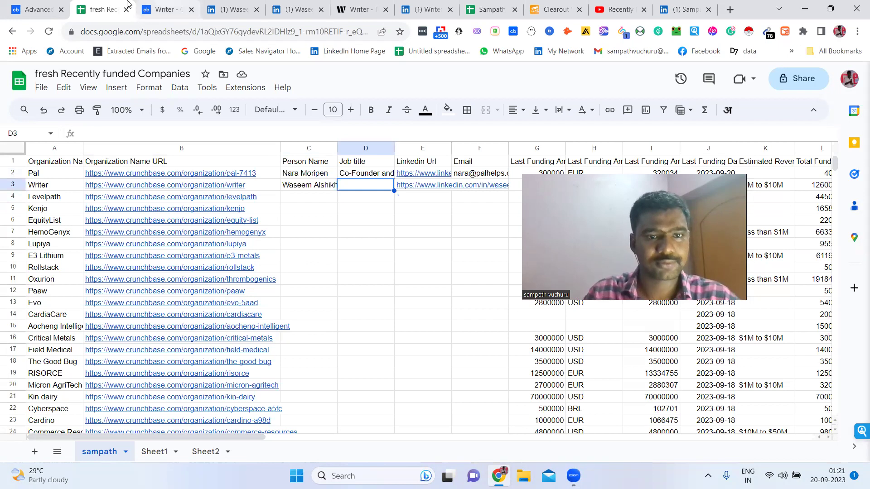
left_click_drag(121, 5, 178, 3)
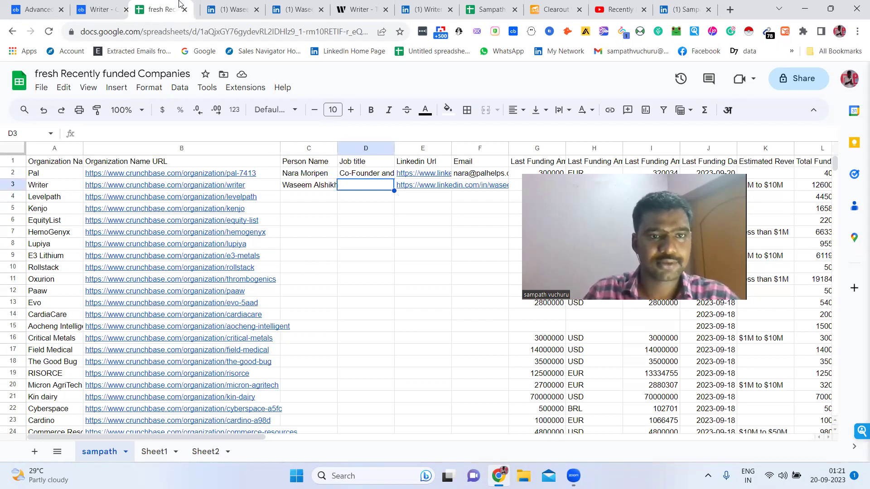
left_click(232, 5)
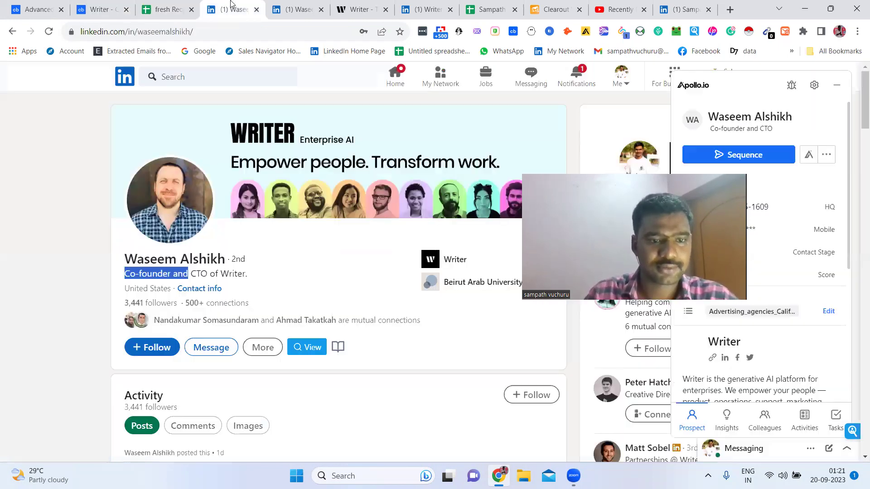
left_click(190, 274)
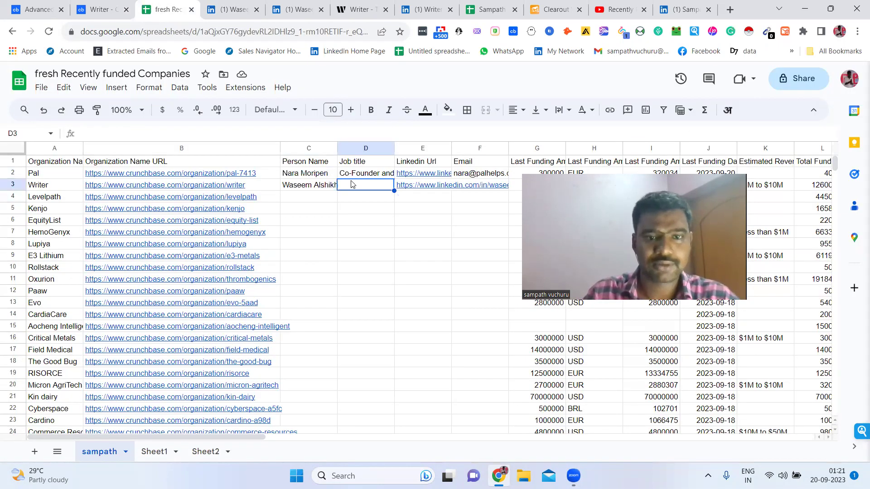
double_click(357, 187)
type("Co-founder and CTO of Writer.")
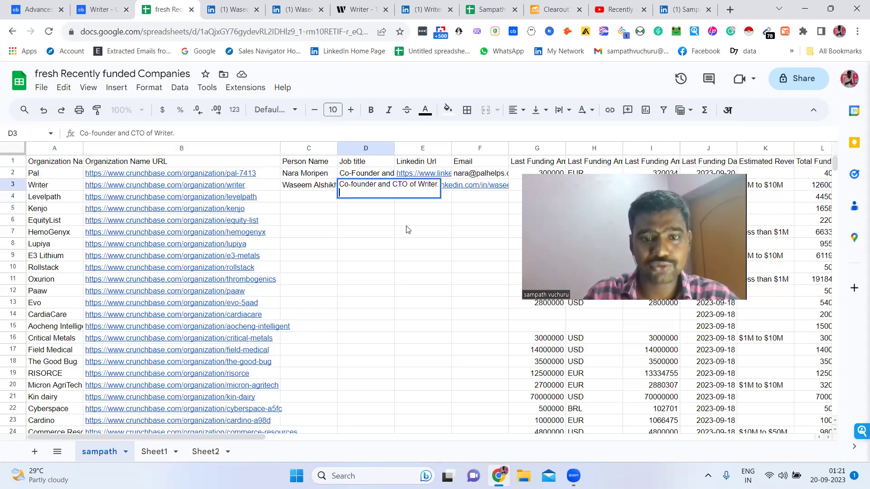
left_click(406, 223)
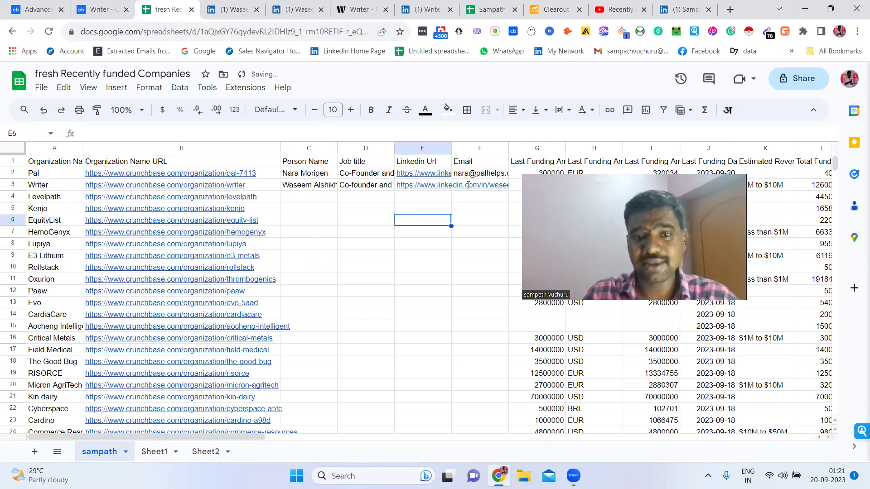
left_click(468, 184)
Look up the contact's emails and phone numbers in SalesQL, then close its side panel.
left_click(226, 9)
left_click(313, 347)
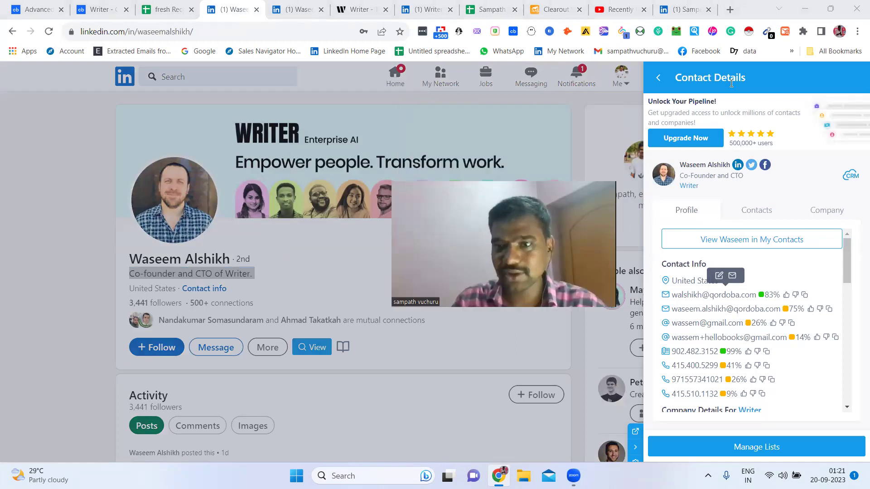
left_click(730, 83)
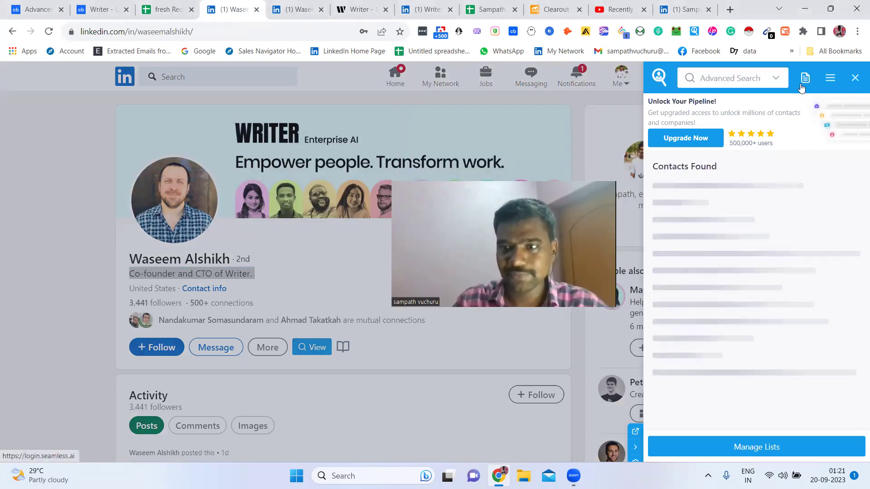
left_click(856, 78)
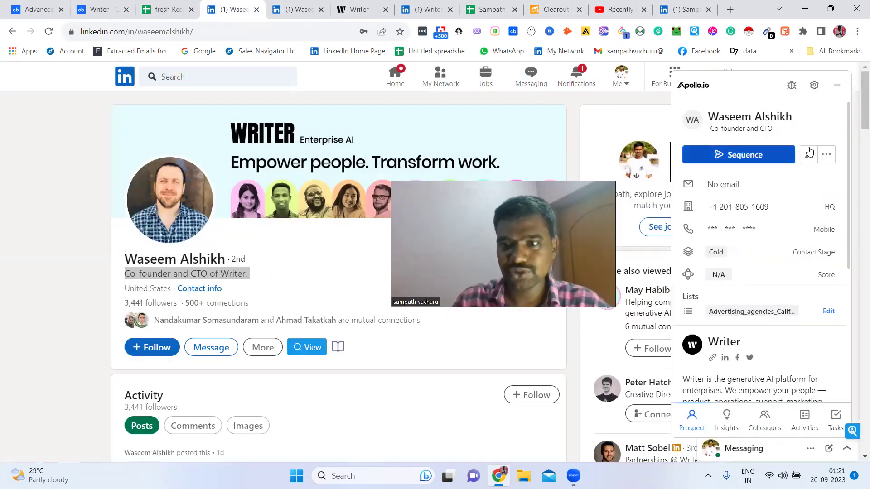
Copy the full-name writer.com work email from the second email finder's contact list.
left_click(623, 29)
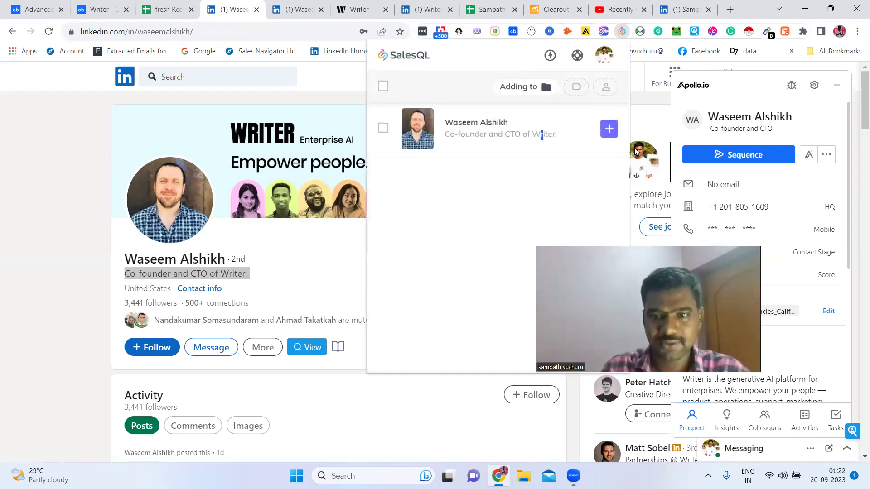
left_click(608, 129)
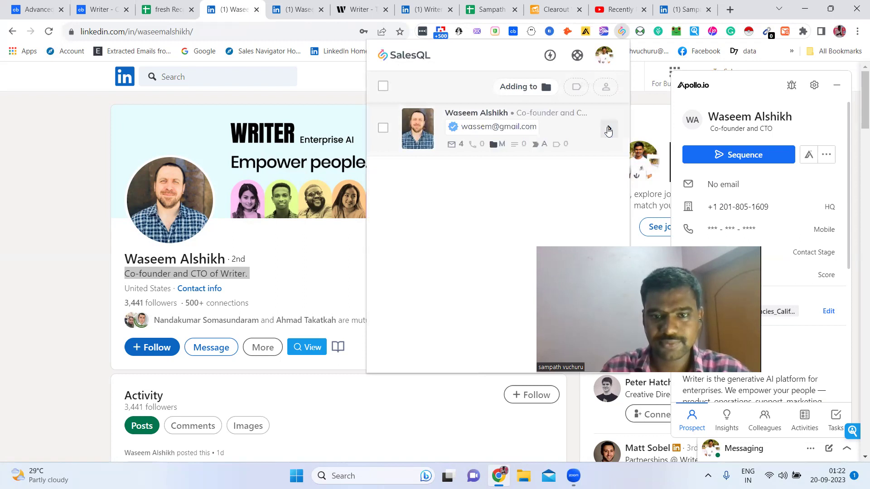
left_click(608, 131)
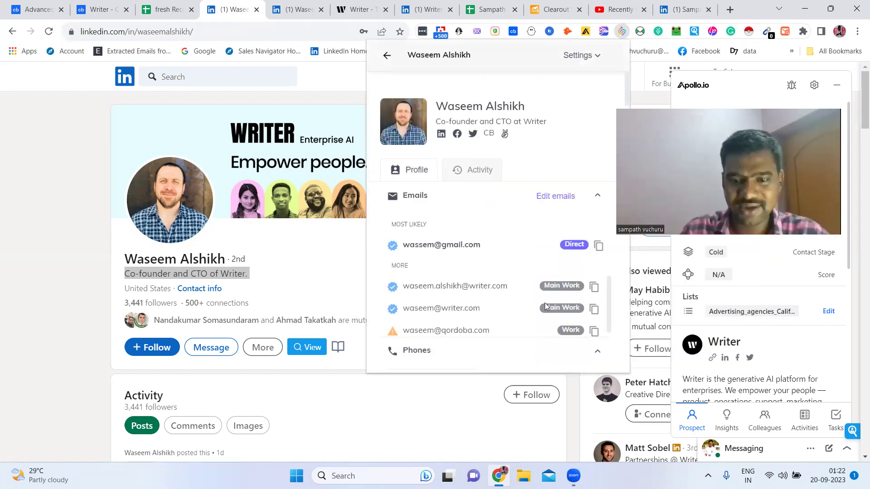
left_click(594, 287)
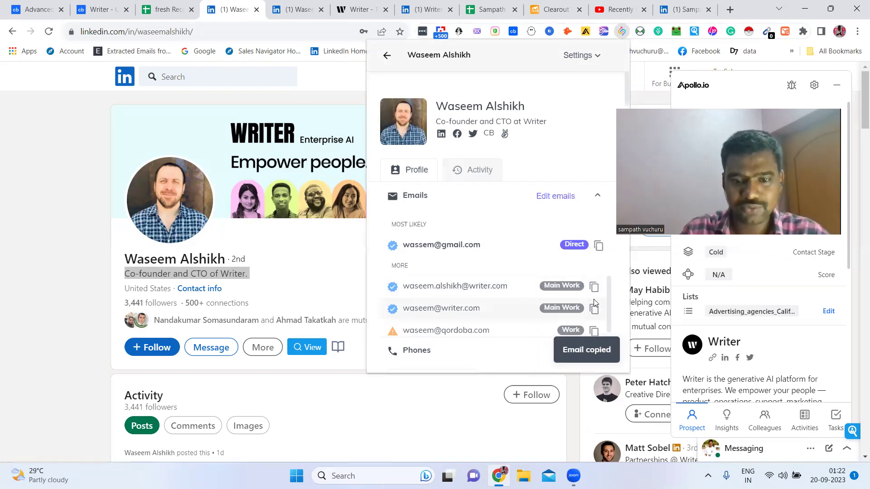
left_click(552, 9)
mouse_move(303, 3)
left_mouse_down()
mouse_move(252, 2)
mouse_move(286, 2)
left_mouse_up()
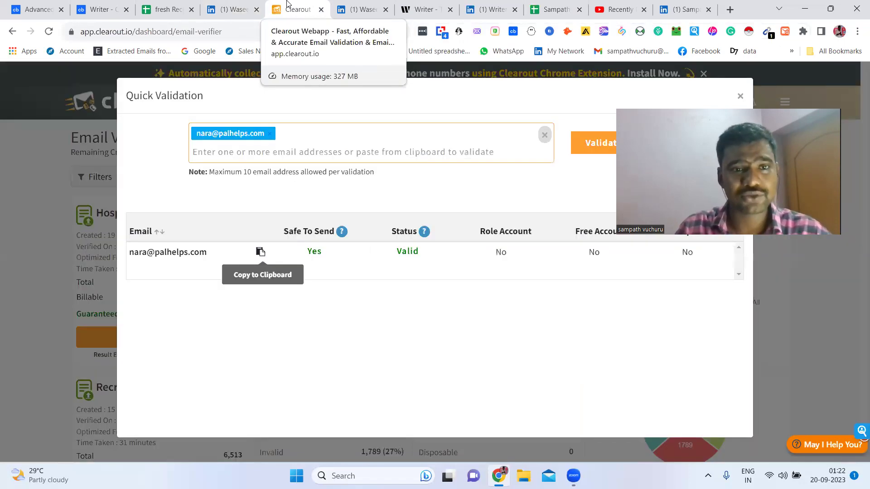
Put the full-name writer.com email into Clearout and copy the short writer.com email.
left_click(270, 133)
key("ctrl+v")
key("ctrl+shift+Tab")
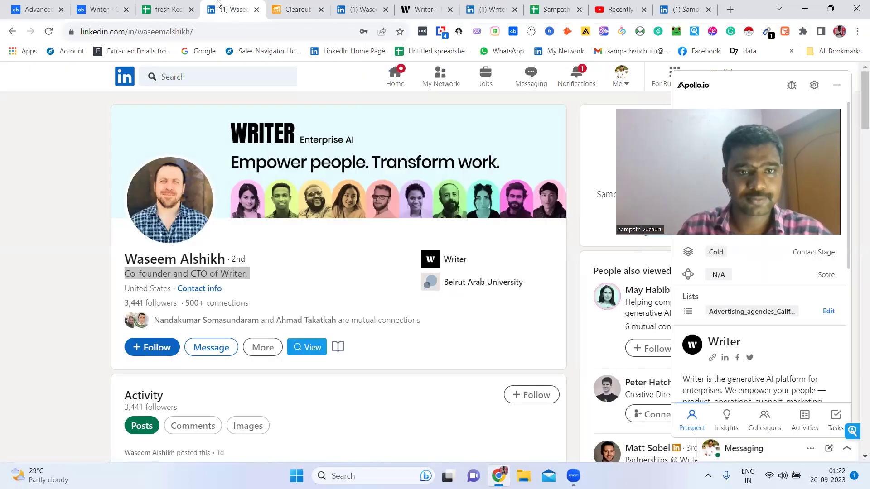
left_click(622, 33)
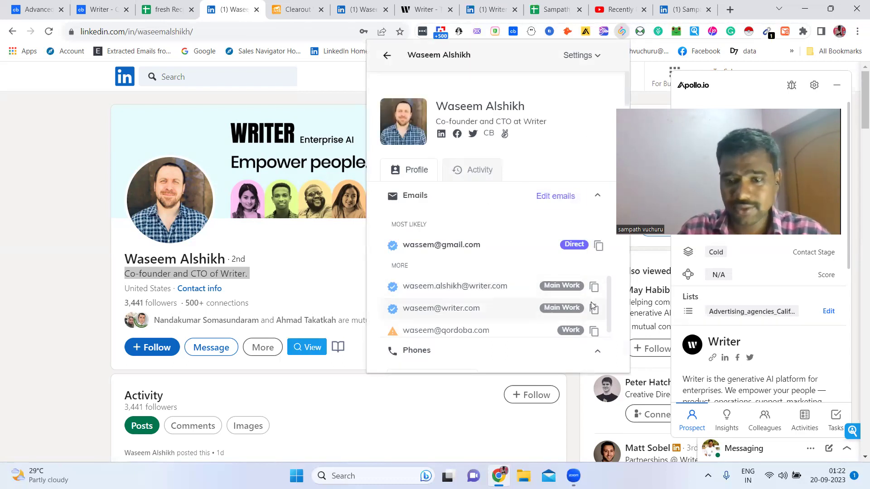
left_click(594, 310)
Validate both writer.com addresses and paste the valid short one into Writer's Email cell F3.
left_click(297, 9)
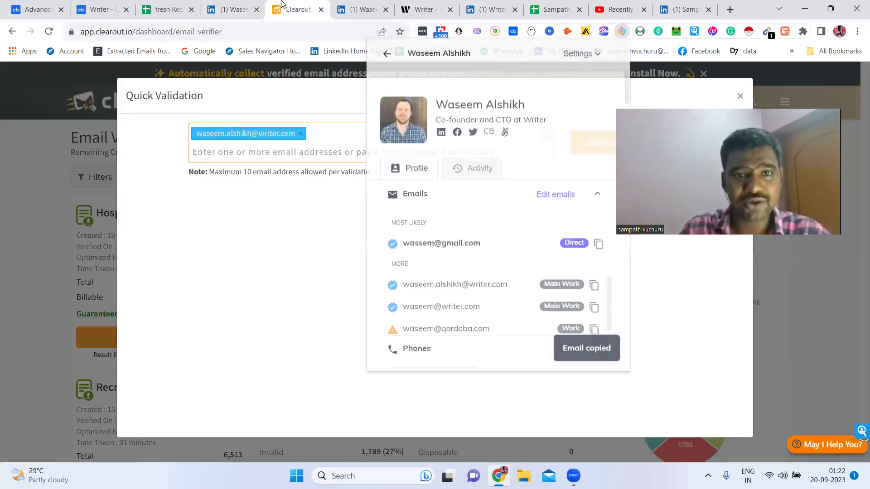
left_click(341, 149)
key("ctrl+v")
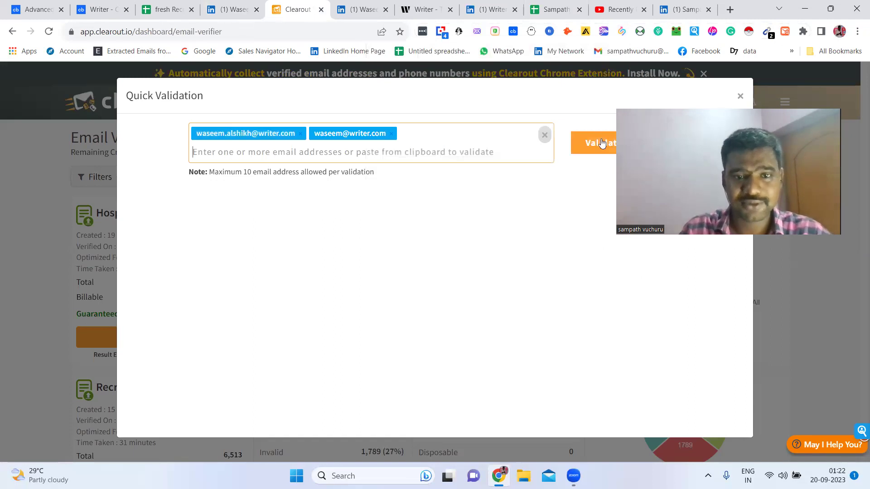
left_click(597, 138)
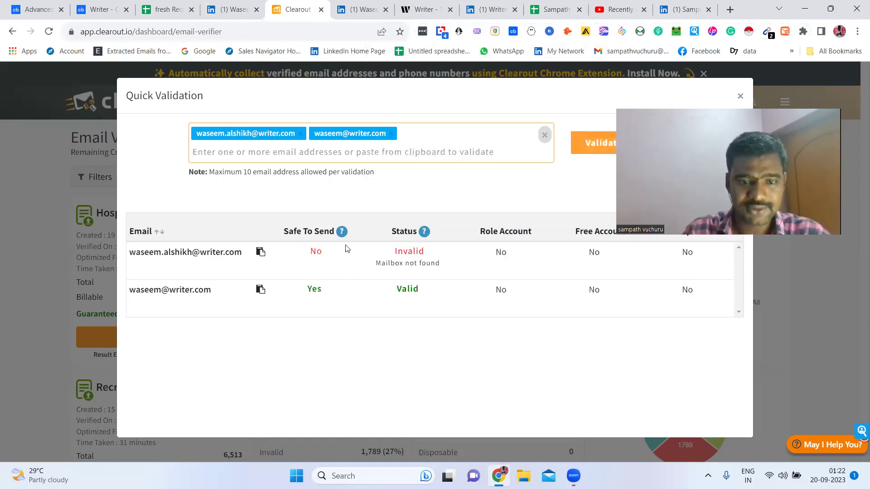
left_click(261, 289)
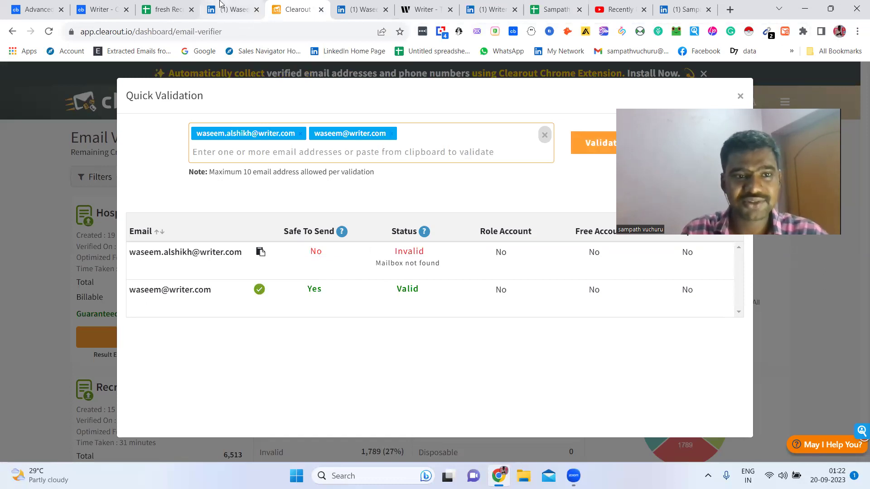
left_click(178, 5)
double_click(507, 184)
key("ctrl+v")
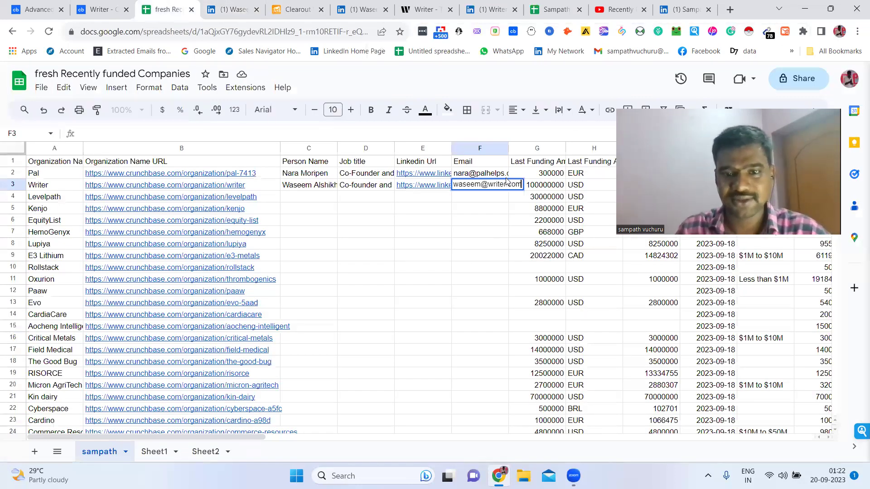
Commit the valid email in F3 and return to Writer's Crunchbase People page.
key("Return")
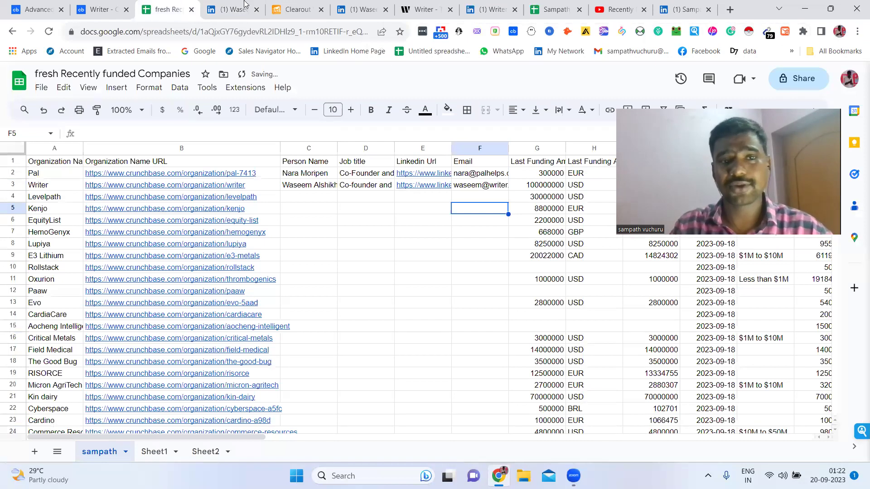
left_click(243, 6)
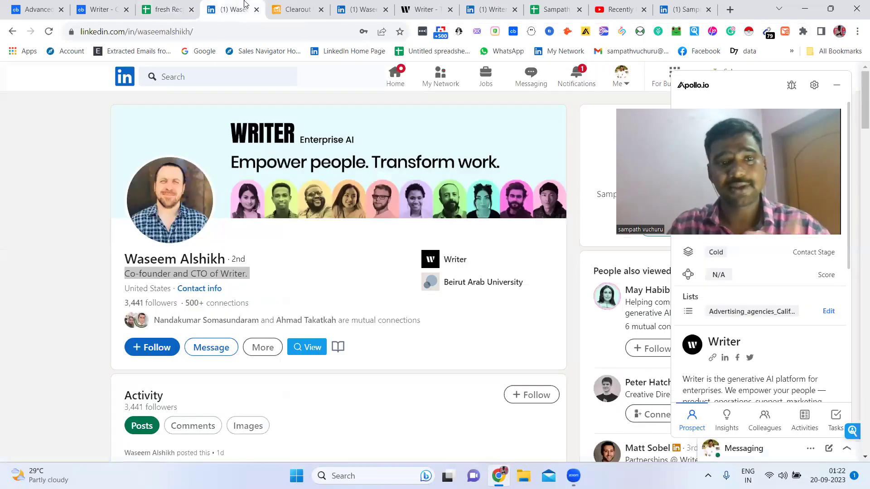
left_click(351, 252)
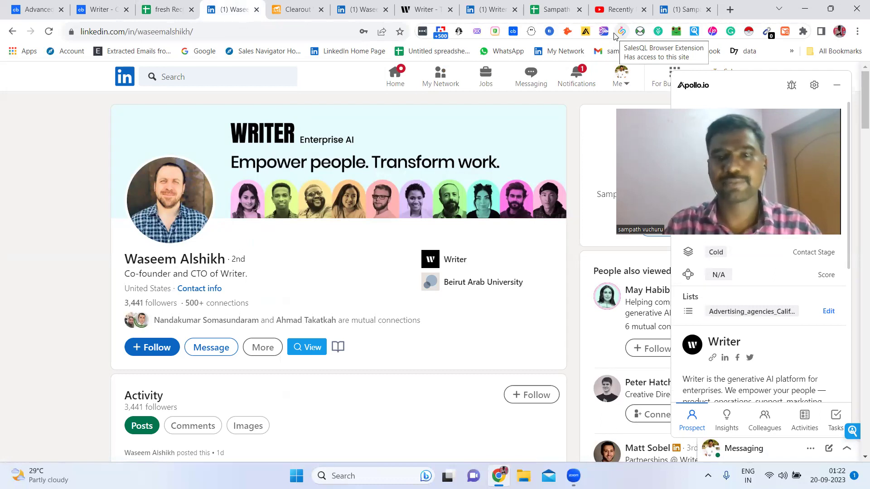
left_click(104, 9)
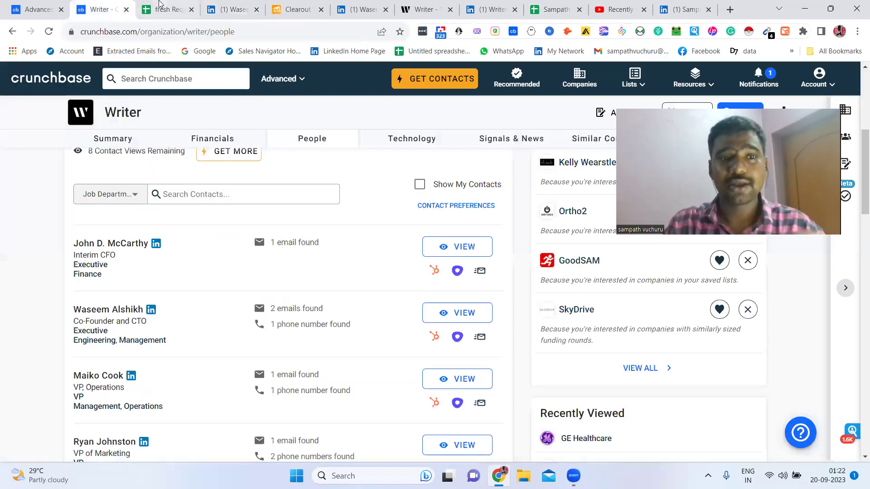
Return to the 'fresh Recently funded Companies' spreadsheet.
left_click(159, 5)
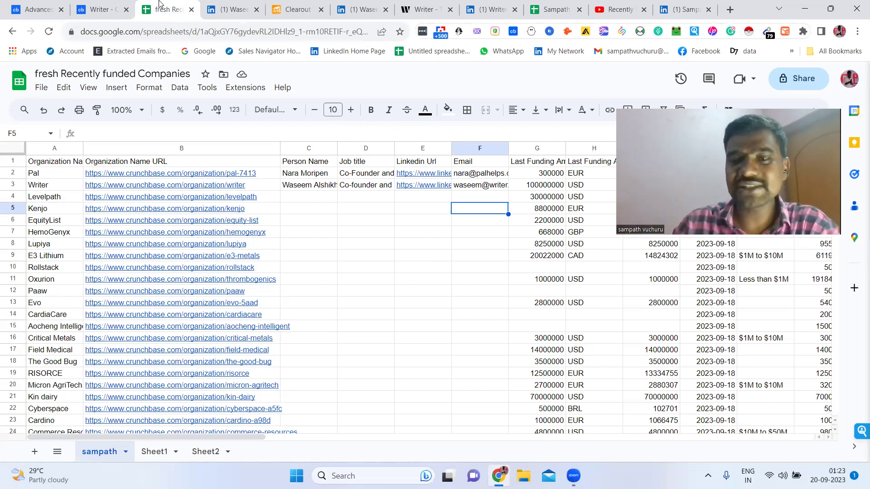
Remove the extra line break so D3 reads 'Co-founder and CTO of Writer.' on one line.
key("Down")
key("Down")
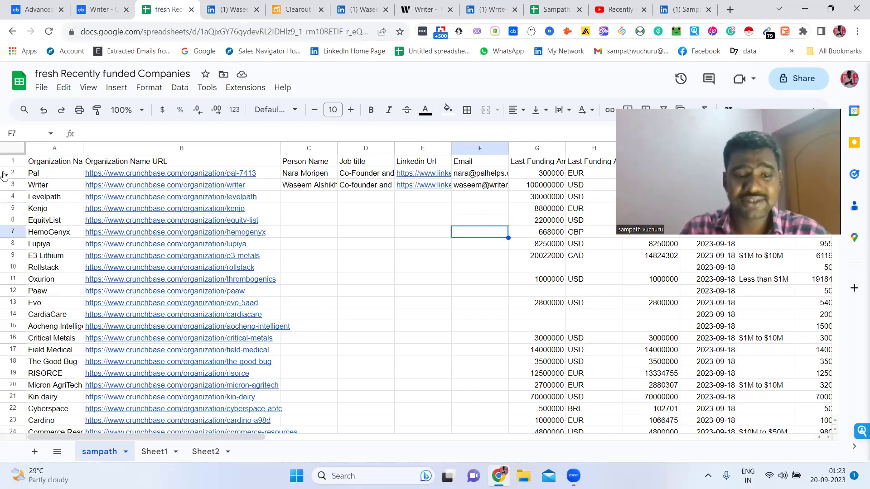
left_click(212, 452)
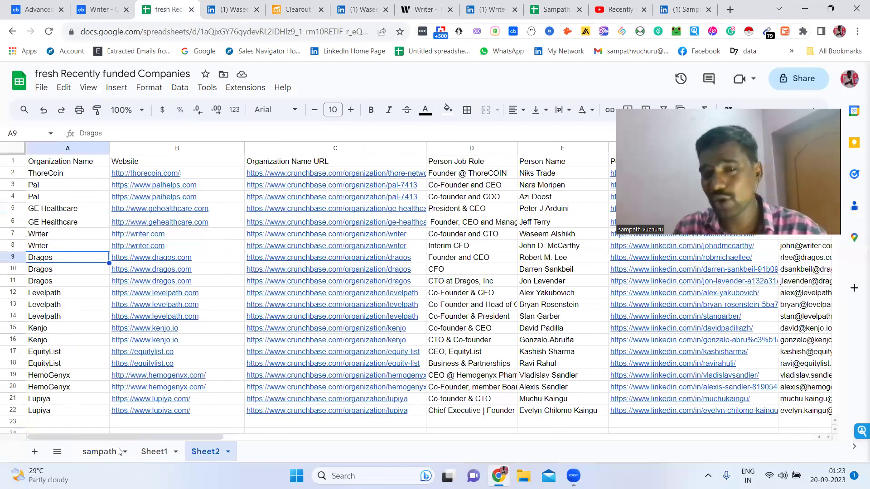
left_click(100, 452)
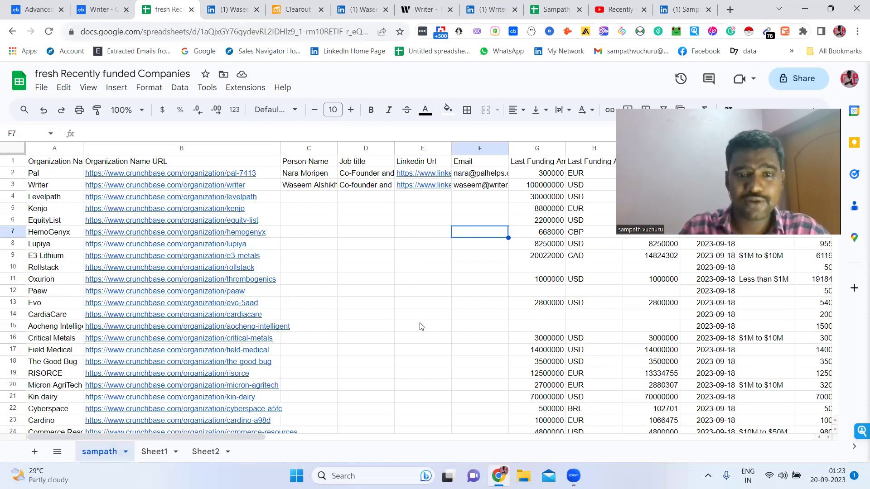
double_click(380, 184)
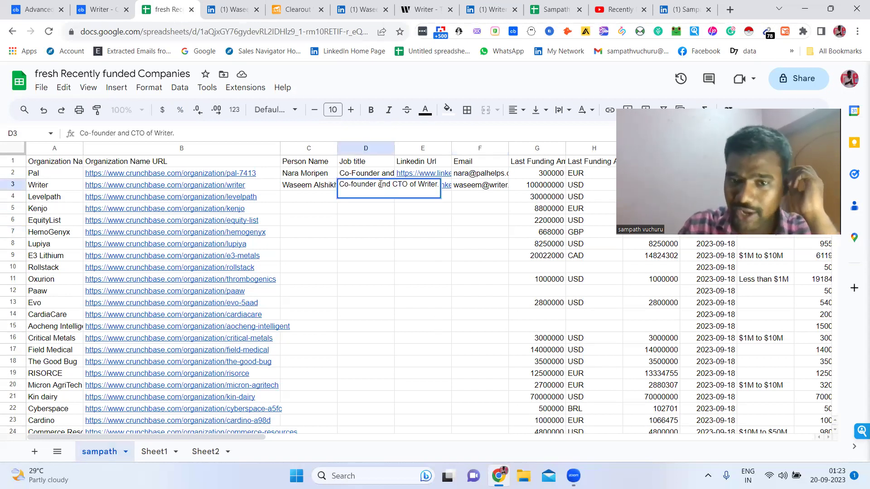
left_click(488, 262)
double_click(356, 195)
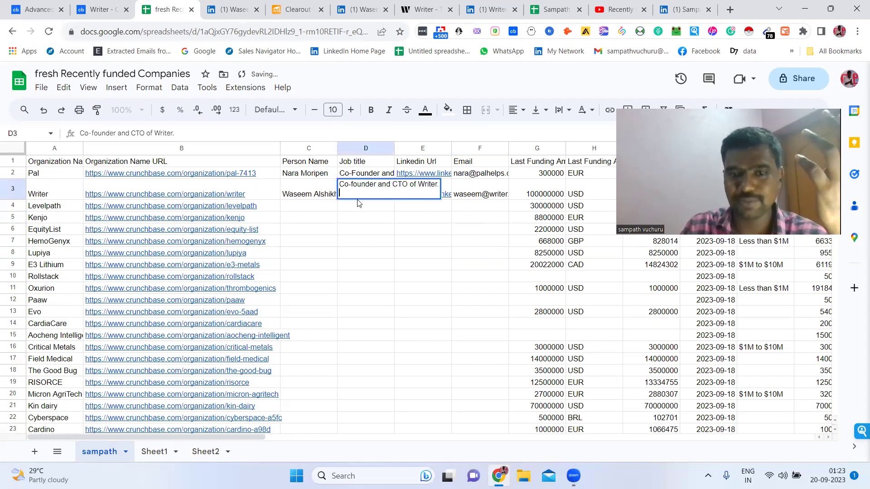
key("BackSpace")
left_click(374, 217)
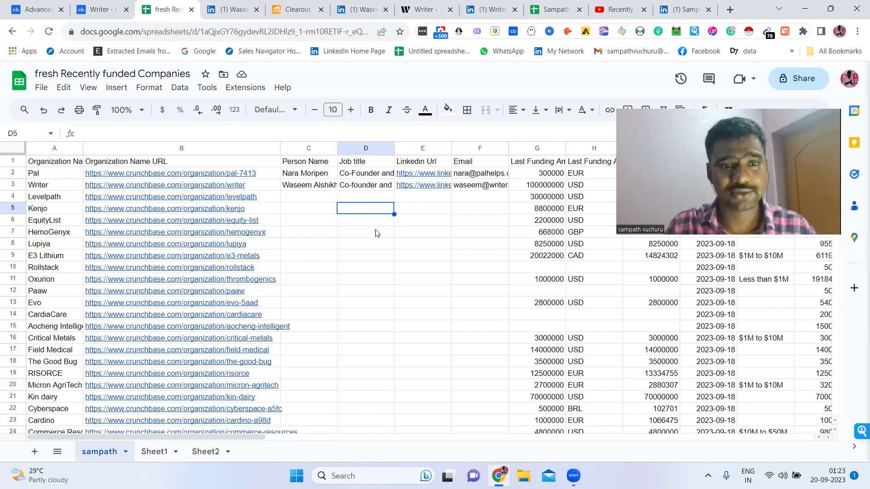
left_click(243, 5)
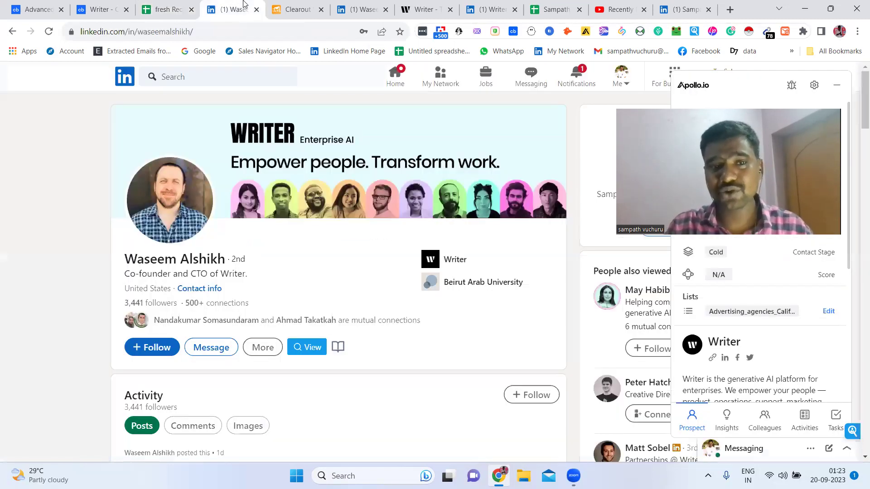
Show the 'Recently Funded Startups Email List' YouTube video page after glancing at the example sheet.
left_click(601, 5)
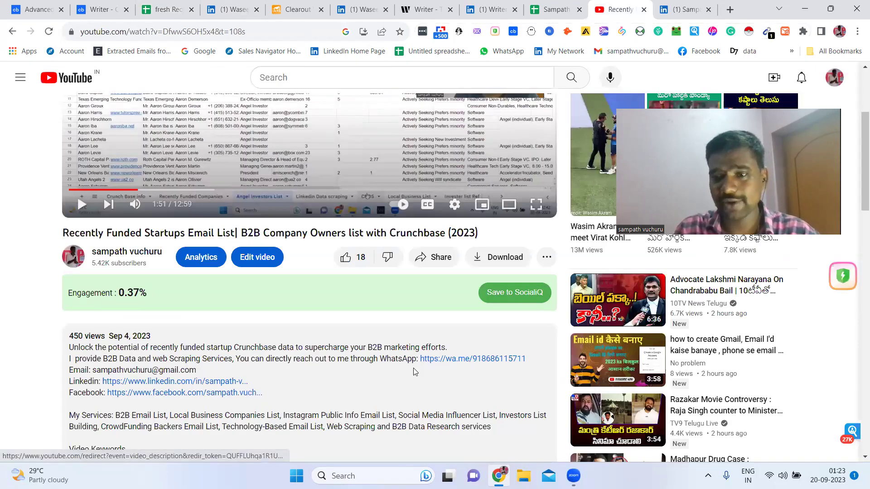
left_click(539, 10)
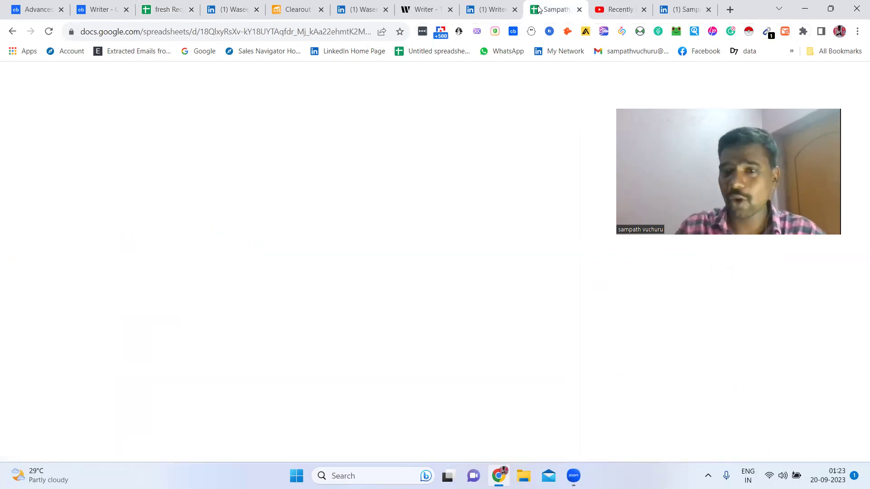
left_click(641, 5)
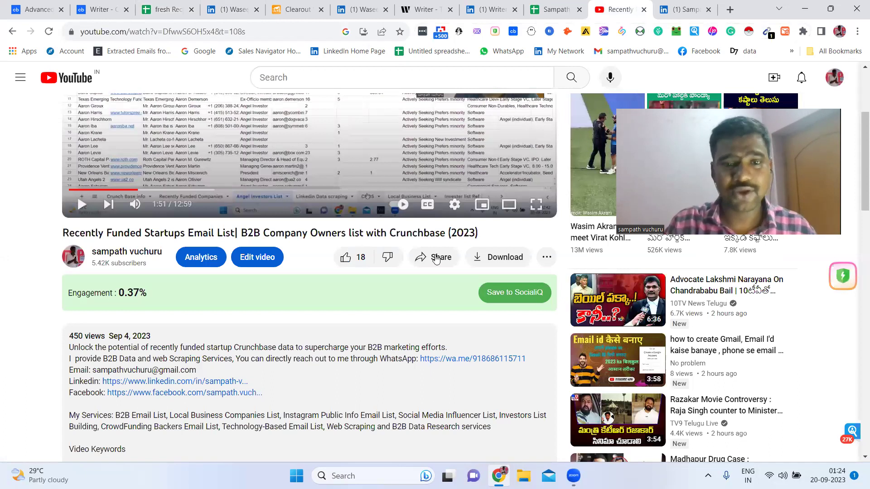